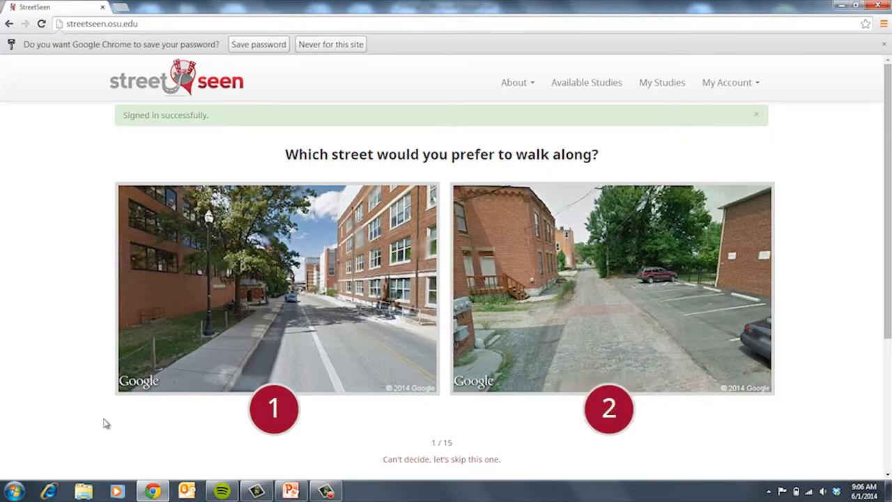
Step: Vote for street 1 in the first of the 15 walking-preference comparisons
{"action": "left_click", "coordinate": [269, 405]}
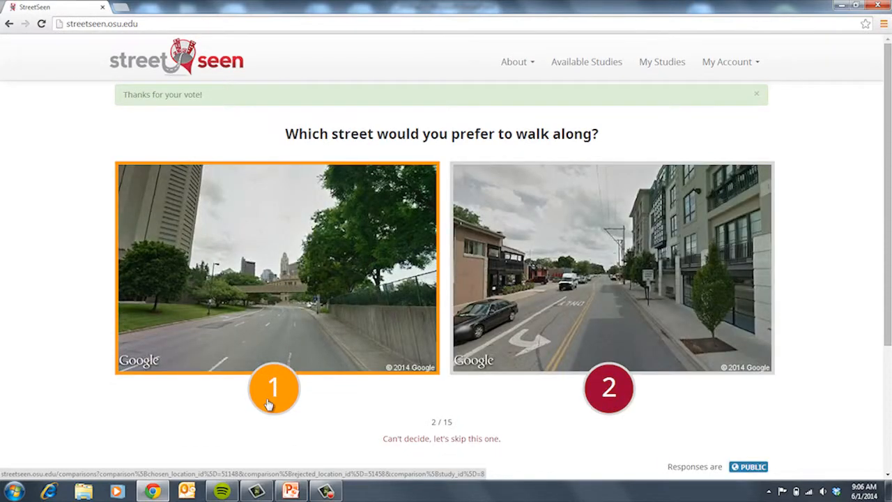
Step: Vote for street 2 in the remaining comparisons through pair 15 of 15
{"action": "left_click", "coordinate": [604, 388]}
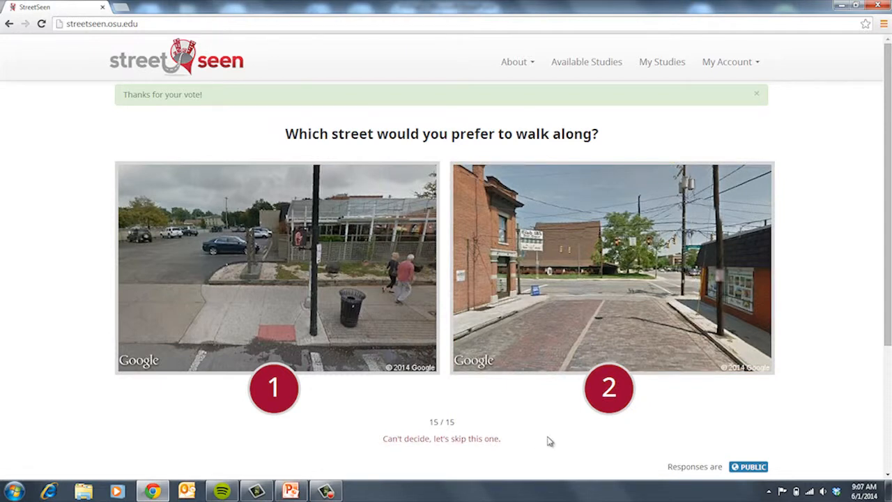
{"action": "left_click", "coordinate": [609, 389]}
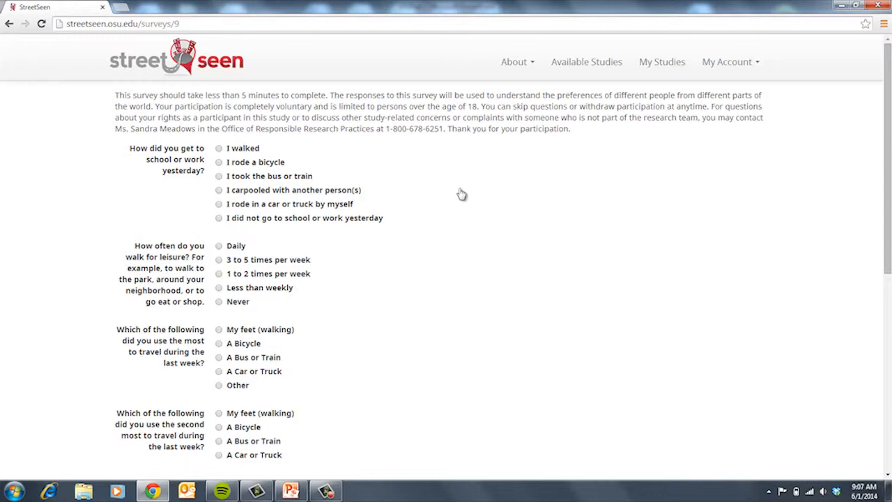
Step: Answer bicycle yesterday, leisure walking 3 to 5 times weekly, then bicycle and car or truck as travel modes
{"action": "left_click", "coordinate": [219, 163]}
{"action": "left_click", "coordinate": [218, 260]}
{"action": "left_click", "coordinate": [218, 344]}
{"action": "left_click", "coordinate": [219, 455]}
Step: Choose Female and the 36 to 50 age group, then submit the survey
{"action": "left_click_drag", "start_coordinate": [888, 267], "coordinate": [888, 398]}
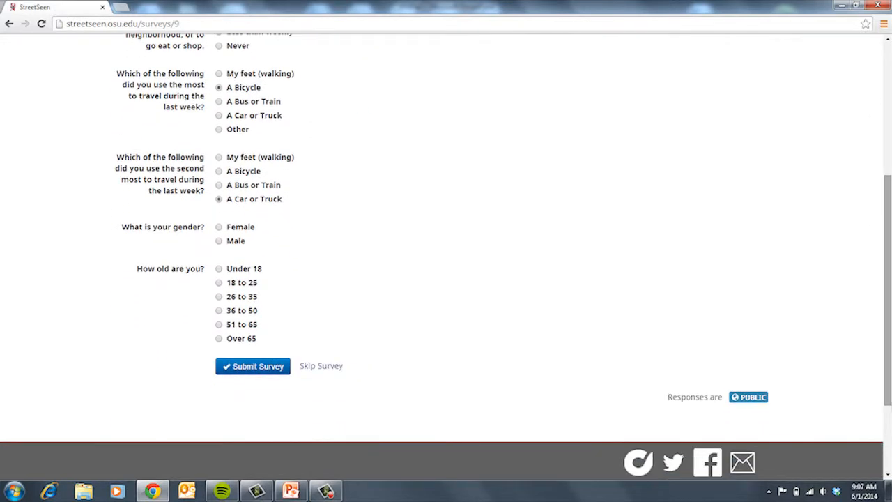
{"action": "left_click", "coordinate": [220, 228]}
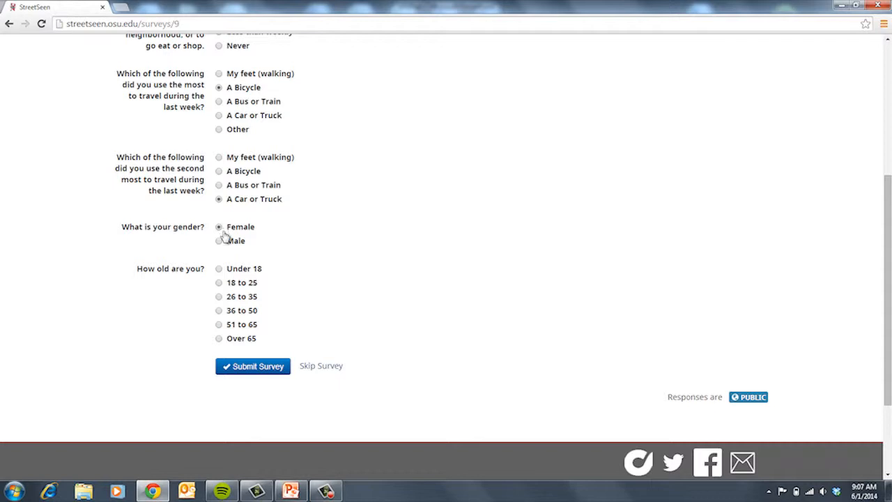
{"action": "left_click", "coordinate": [219, 312]}
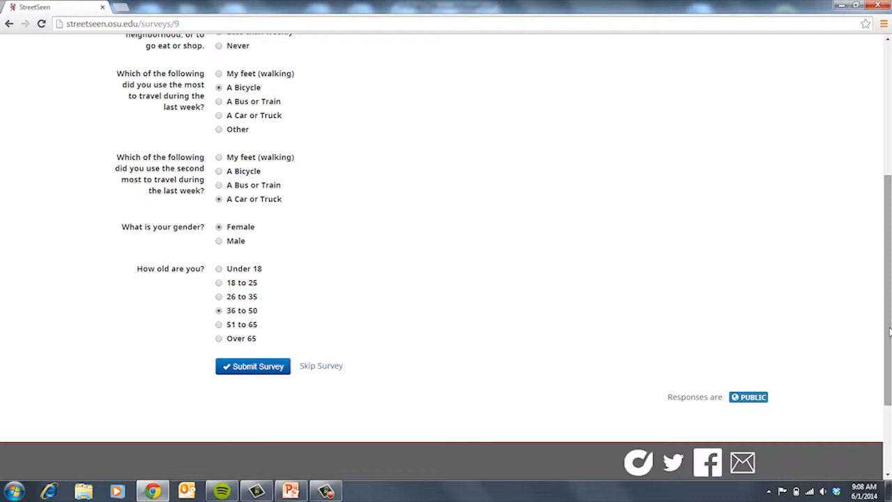
{"action": "left_click", "coordinate": [253, 366]}
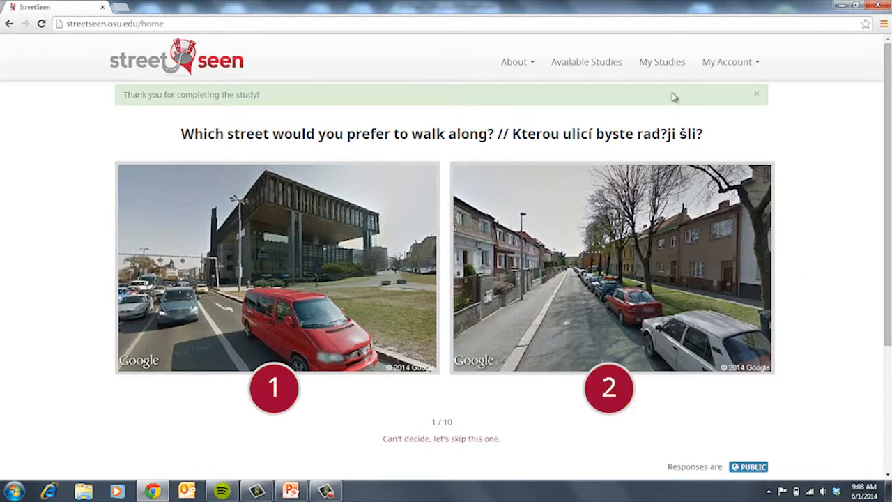
Step: From My Studies, start a new study and place the cursor in the voter question
{"action": "left_click", "coordinate": [676, 69]}
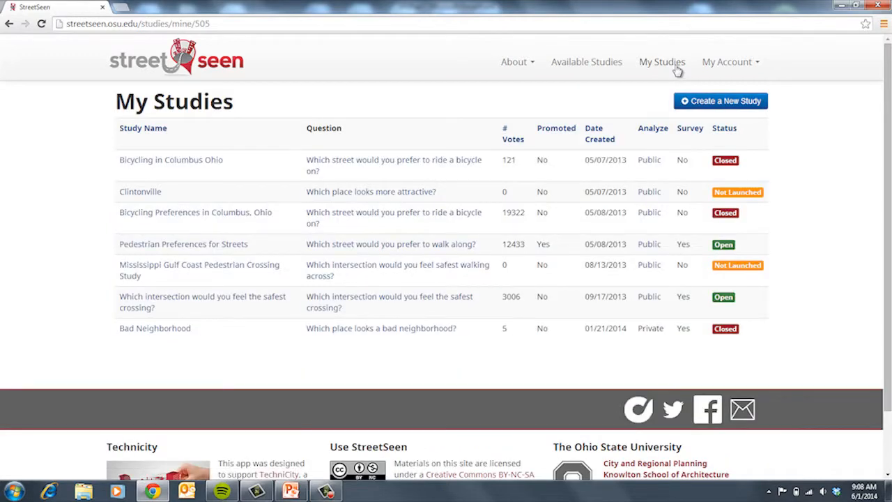
{"action": "left_click", "coordinate": [729, 104]}
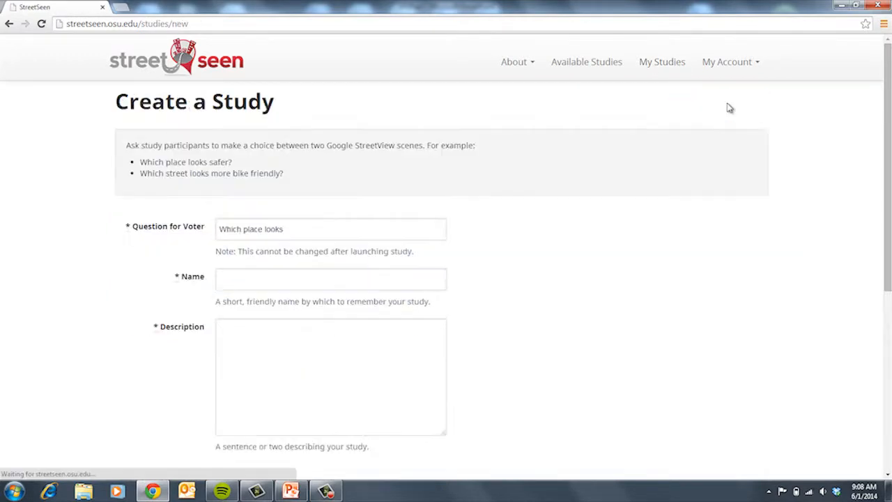
{"action": "left_click", "coordinate": [337, 227]}
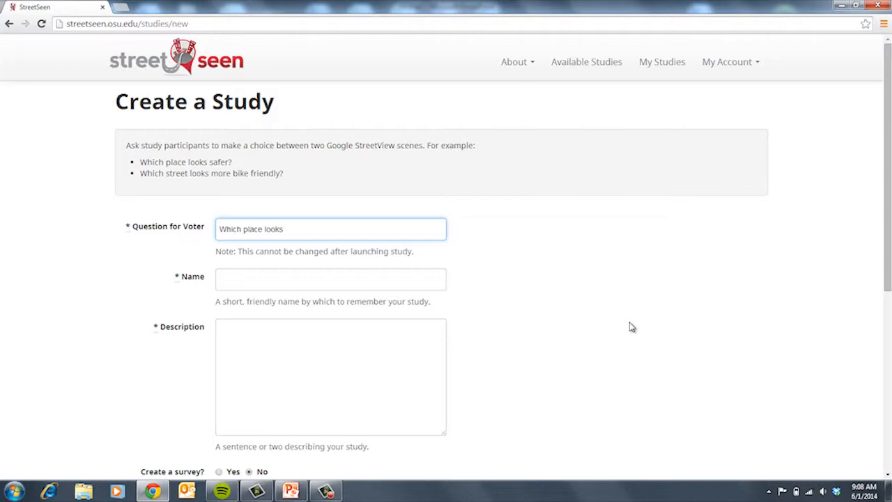
Step: Enter question 'Which place would you rather live?', name 'Columbus Neighborhoods', and a neighborhood-preferences description
{"action": "double_click", "coordinate": [274, 229]}
{"action": "type", "text": "would you rather live?"}
{"action": "left_click", "coordinate": [258, 284]}
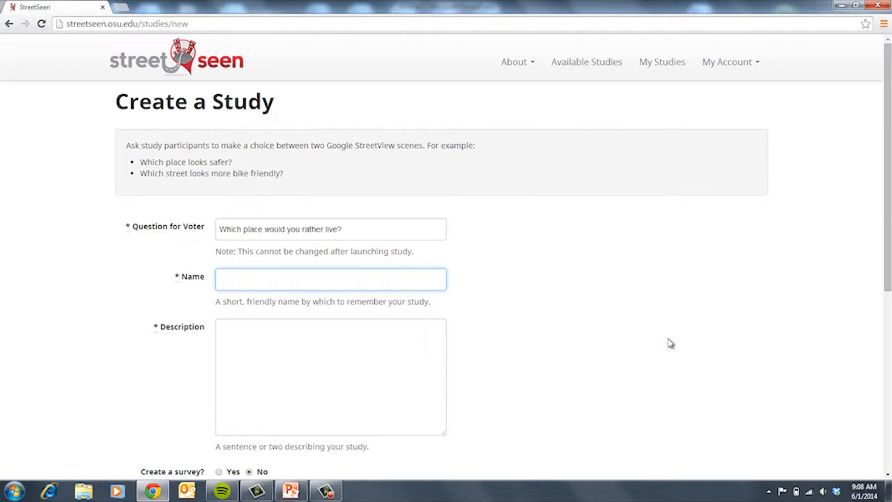
{"action": "type", "text": "Columbus Neighborhoods"}
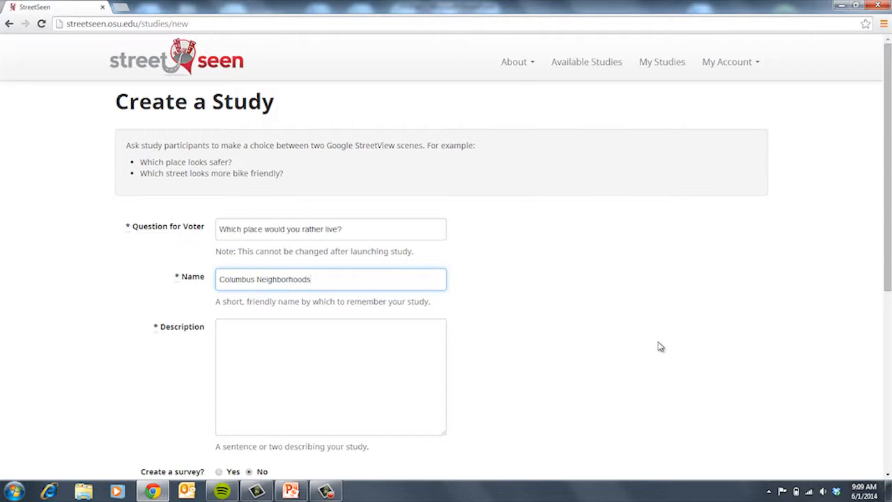
{"action": "left_click", "coordinate": [278, 376]}
{"action": "type", "text": "This is a study of Columbus Neighborhoods and peoples preferences for living in these neighborh"}
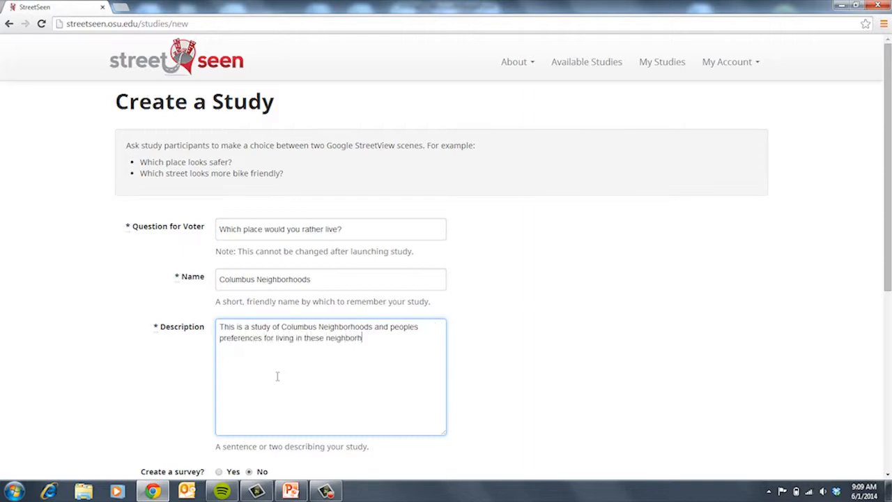
{"action": "type", "text": "oods."}
{"action": "left_click_drag", "start_coordinate": [888, 216], "coordinate": [888, 308]}
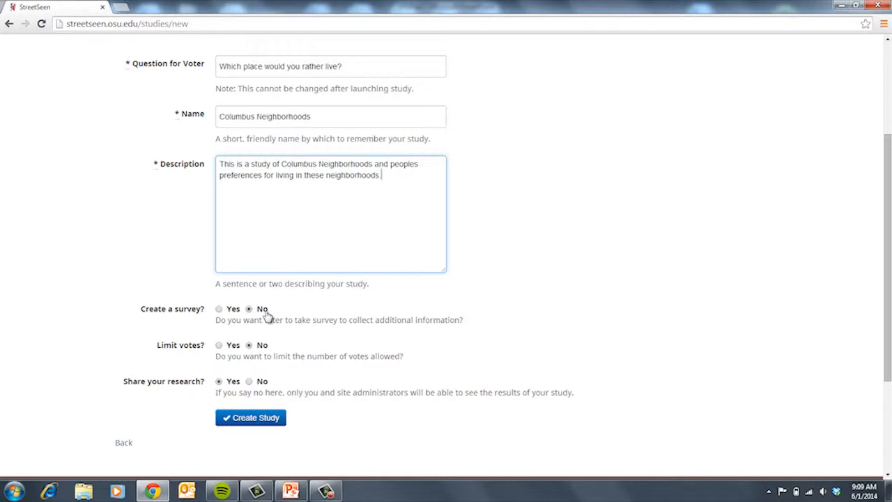
Step: Turn on the survey, set 10 total votes, and create the study
{"action": "left_click", "coordinate": [218, 309]}
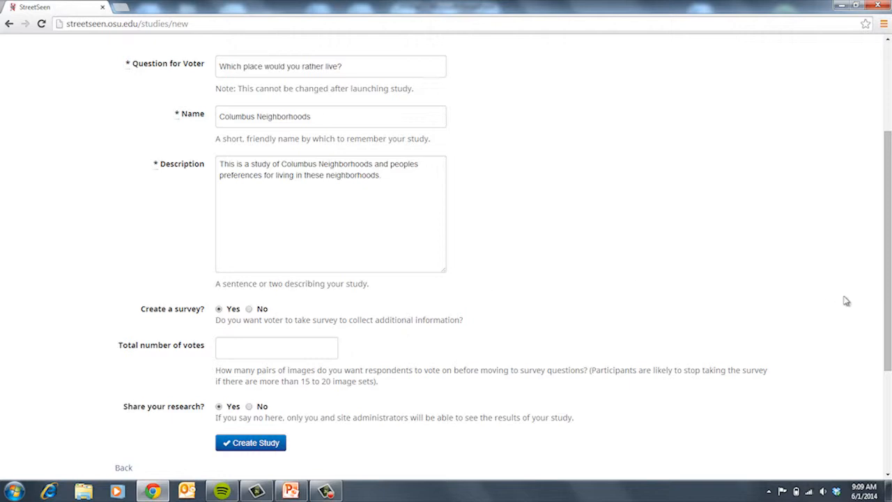
{"action": "scroll", "coordinate": [885, 222], "scroll_direction": "down", "scroll_amount": 1}
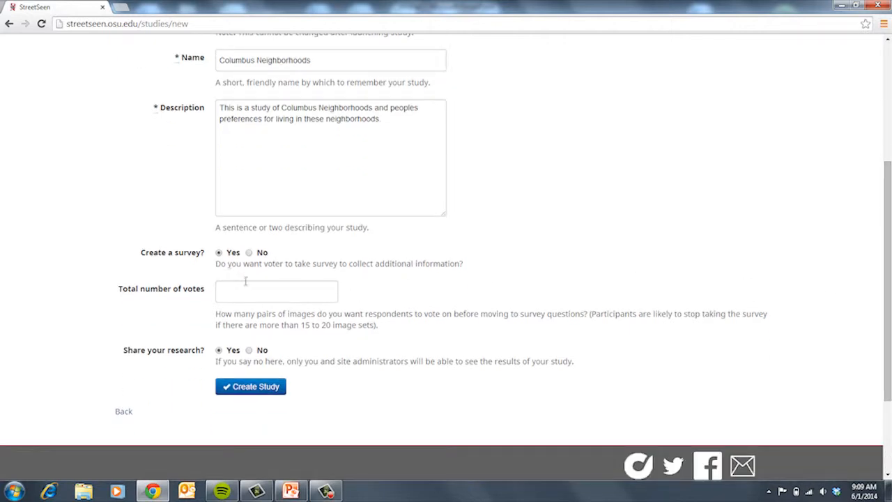
{"action": "left_click", "coordinate": [245, 285]}
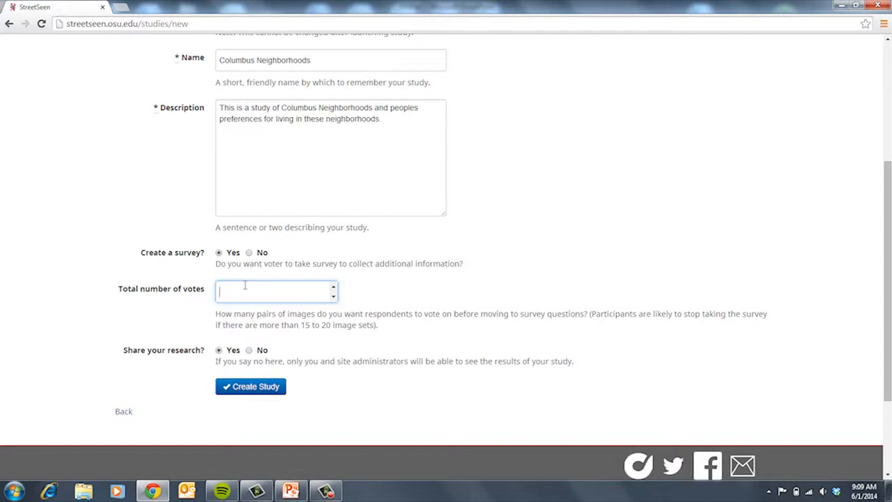
{"action": "type", "text": "10"}
{"action": "left_click", "coordinate": [273, 390]}
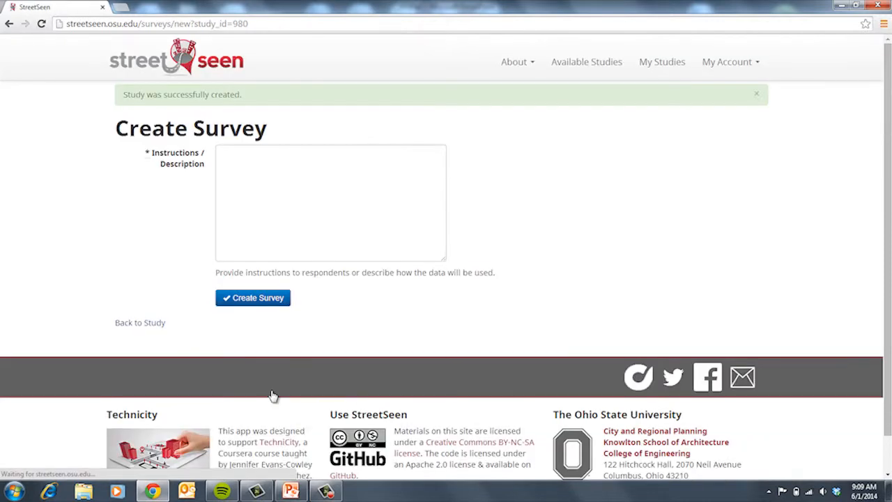
Step: Create the survey with instructions 'This survey is about preferences for neighborhoods. Your participation is appreciated.'
{"action": "left_click", "coordinate": [285, 188]}
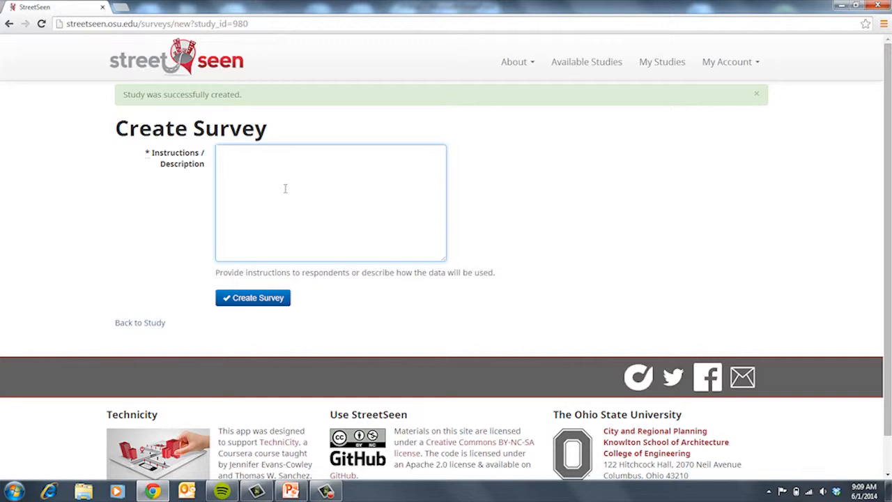
{"action": "type", "text": "This survey is about preferences for neighborhoods. Your participation is appreciated."}
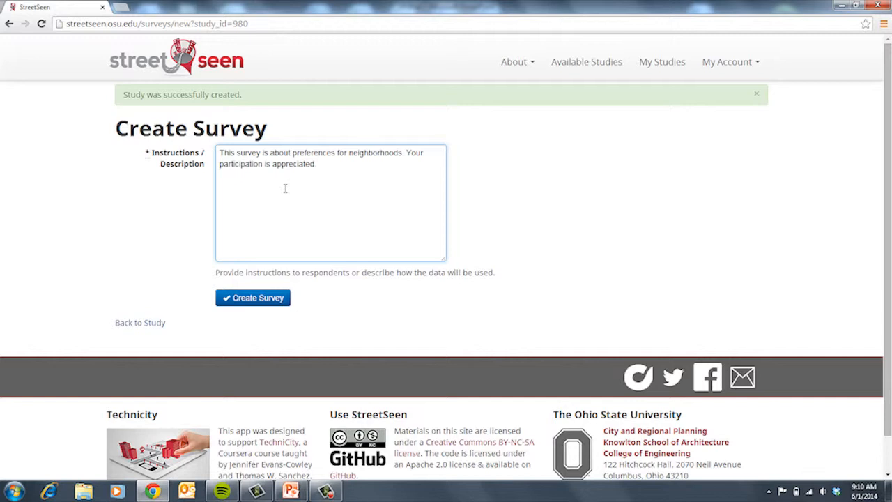
{"action": "left_click", "coordinate": [265, 301]}
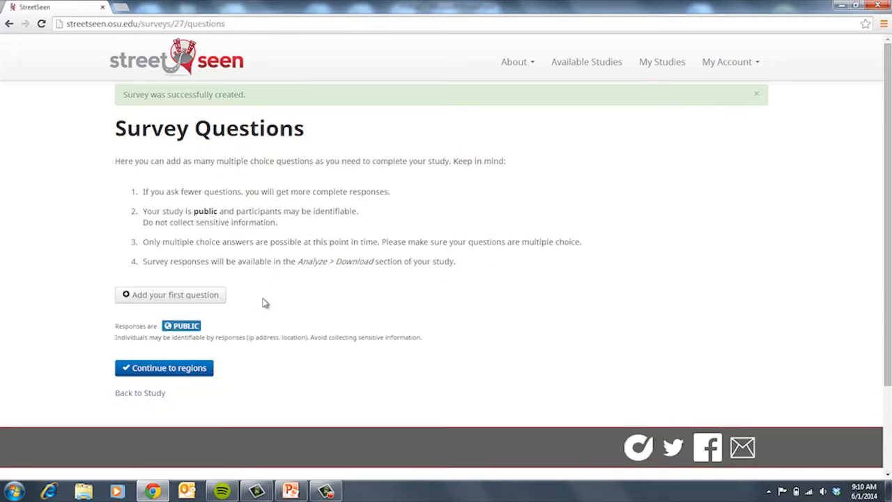
Step: Add the first question 'What is your gender?' with answers Female and Male
{"action": "left_click", "coordinate": [185, 301]}
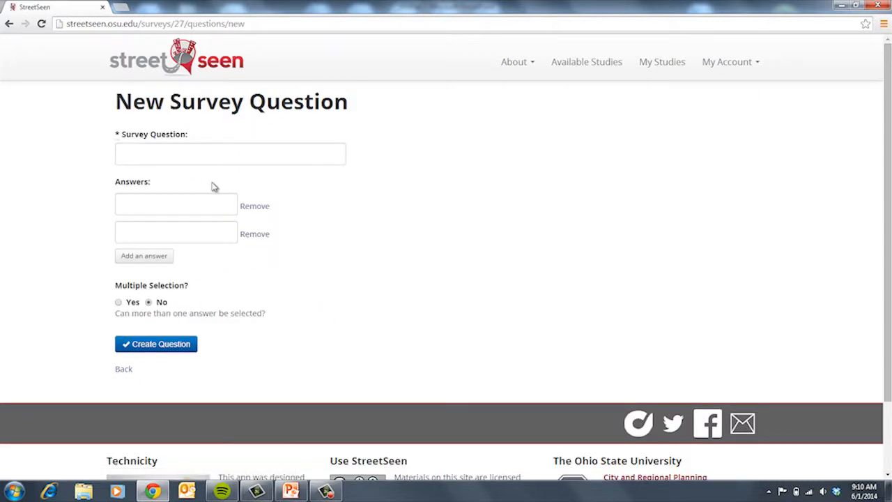
{"action": "left_click", "coordinate": [199, 149]}
{"action": "type", "text": "What "}
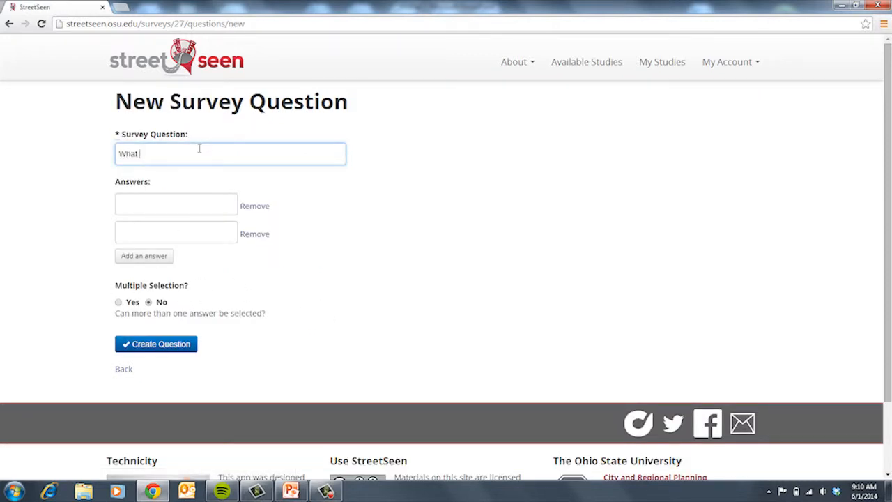
{"action": "type", "text": "is your gender?"}
{"action": "left_click", "coordinate": [181, 203]}
{"action": "type", "text": "Female"}
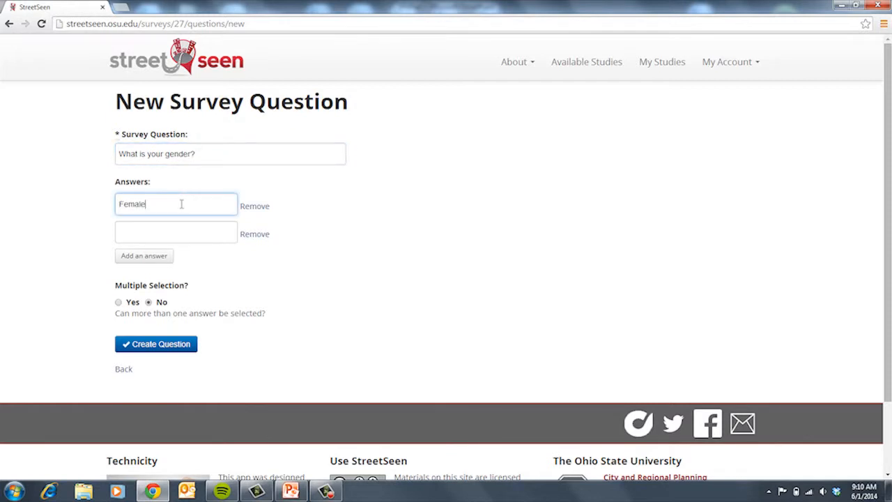
{"action": "left_click", "coordinate": [157, 235]}
{"action": "type", "text": "Male"}
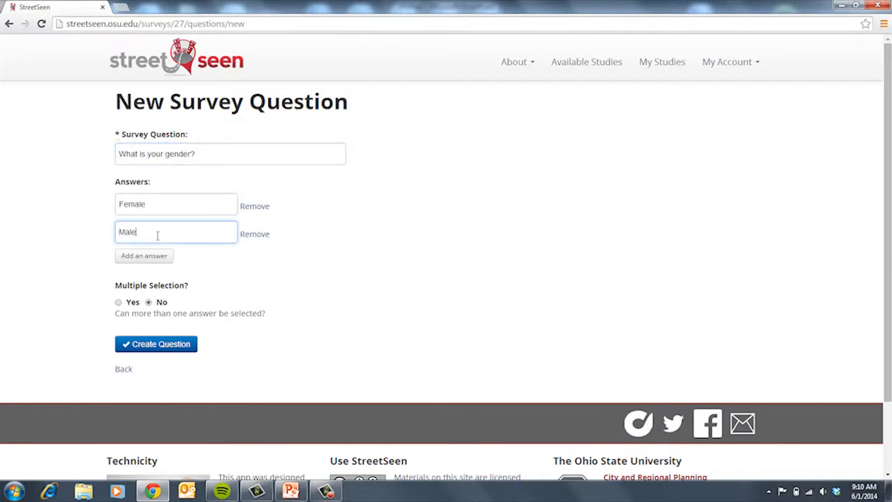
Step: Add a third answer 'Prefer not to answer', save the question, and start another
{"action": "left_click", "coordinate": [150, 256]}
{"action": "left_click", "coordinate": [163, 258]}
{"action": "type", "text": "Pr"}
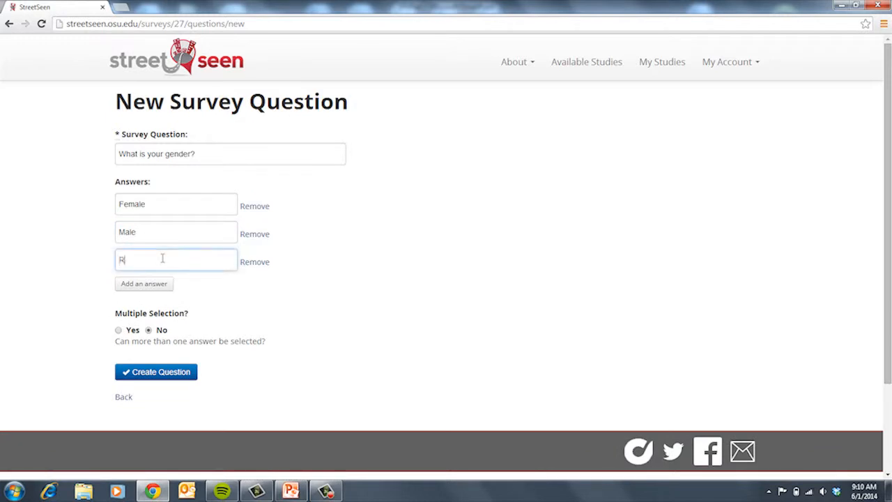
{"action": "type", "text": "not to answer"}
{"action": "left_click", "coordinate": [168, 376]}
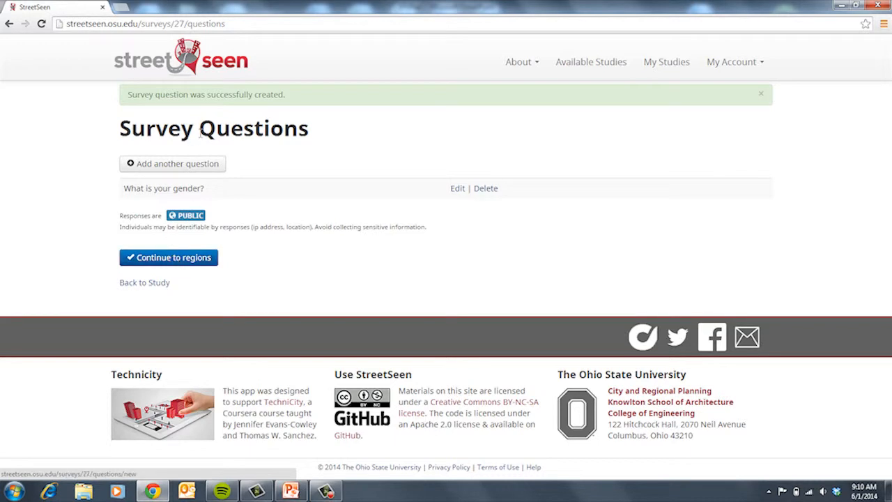
{"action": "left_click", "coordinate": [193, 164]}
Step: Enter 'How far do you commute to work' with answers less than 10 and 10-19 minutes
{"action": "left_click", "coordinate": [193, 161]}
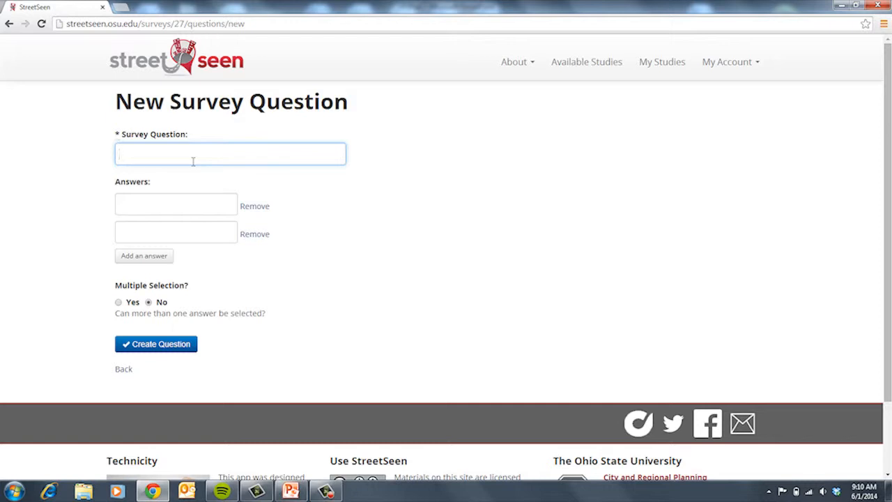
{"action": "type", "text": "Wh"}
{"action": "key", "text": "BackSpace"}
{"action": "key", "text": "BackSpace"}
{"action": "type", "text": "How far do you commute to work"}
{"action": "left_click", "coordinate": [166, 206]}
{"action": "type", "text": "Less 10 minutes"}
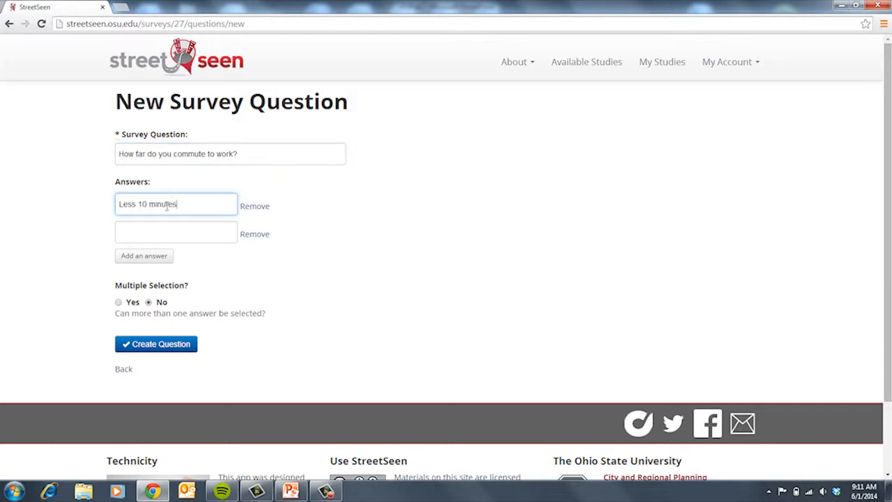
{"action": "left_click", "coordinate": [144, 235]}
{"action": "type", "text": "1"}
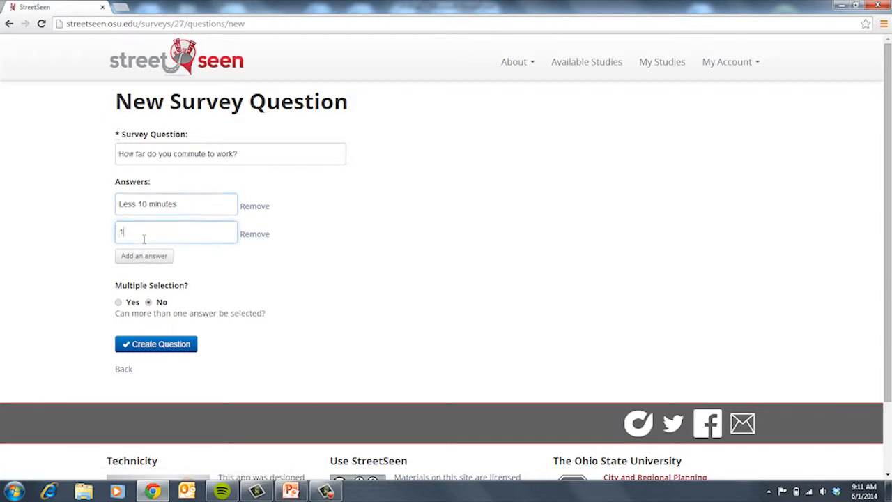
{"action": "type", "text": "019"}
{"action": "type", "text": "19 minute"}
{"action": "type", "text": "s"}
Step: Add answers '20-29 minutes' and '30 or more minutes', save the question, and continue to regions
{"action": "left_click", "coordinate": [143, 255]}
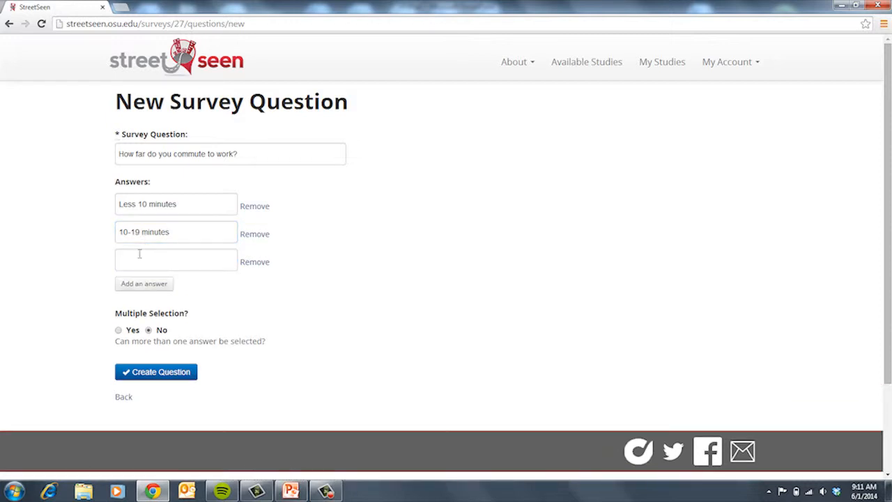
{"action": "left_click", "coordinate": [140, 253]}
{"action": "type", "text": "20-29 minutes"}
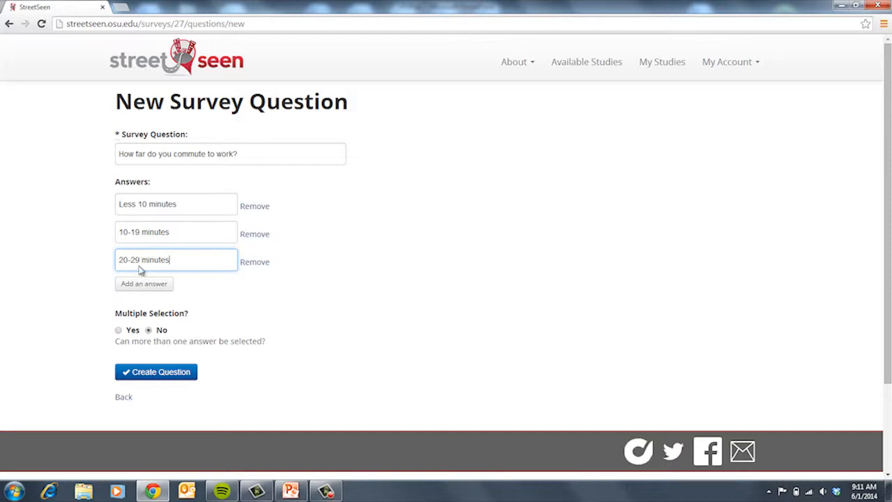
{"action": "left_click", "coordinate": [143, 283]}
{"action": "left_click", "coordinate": [143, 287]}
{"action": "type", "text": "30 or more minutes"}
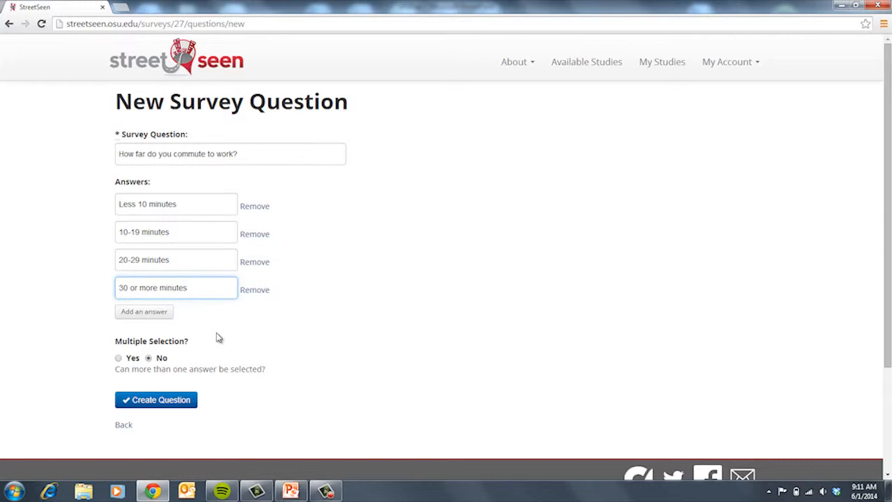
{"action": "left_click", "coordinate": [167, 409]}
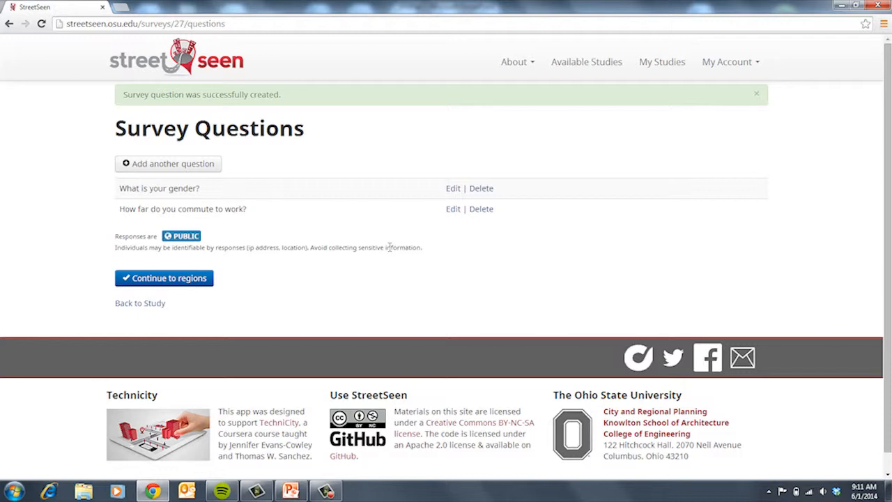
{"action": "left_click", "coordinate": [191, 287]}
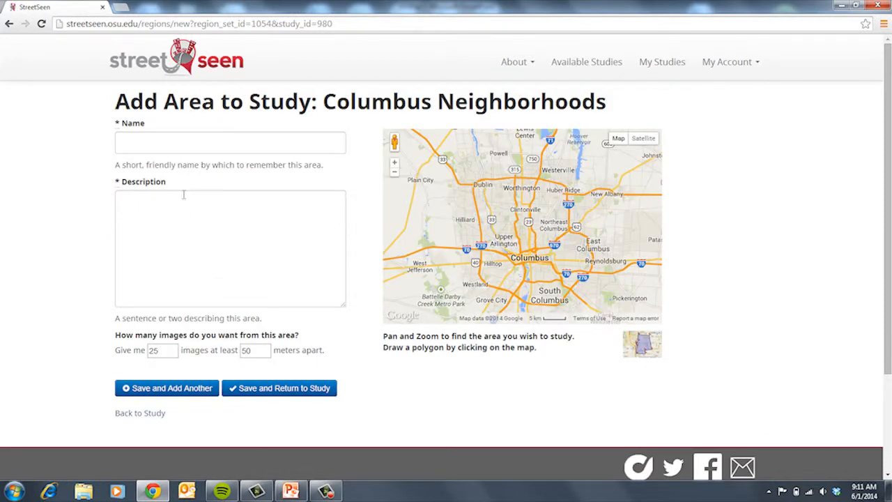
Step: Name the area 'Columbus Neighborhoods' and describe it as neighborhoods in the Columbus metropolitan area
{"action": "left_click", "coordinate": [183, 144]}
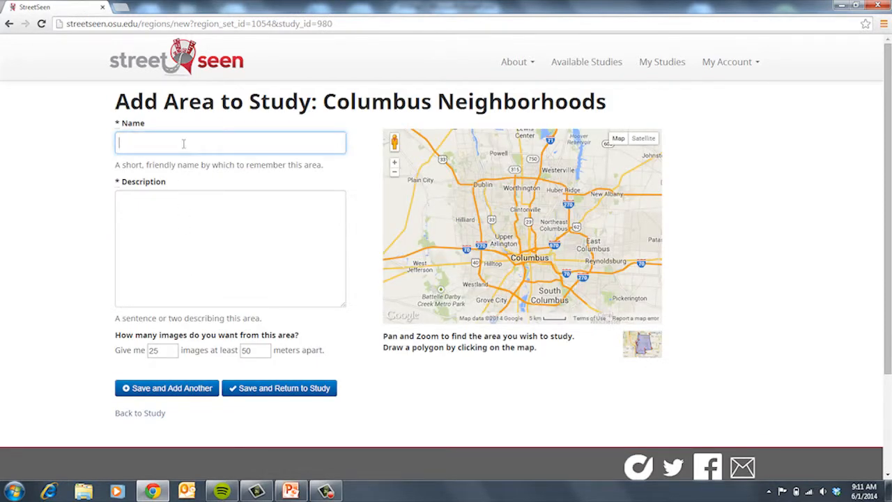
{"action": "type", "text": "Columbus Neighborhoods"}
{"action": "left_click", "coordinate": [191, 216]}
{"action": "type", "text": "These are neig"}
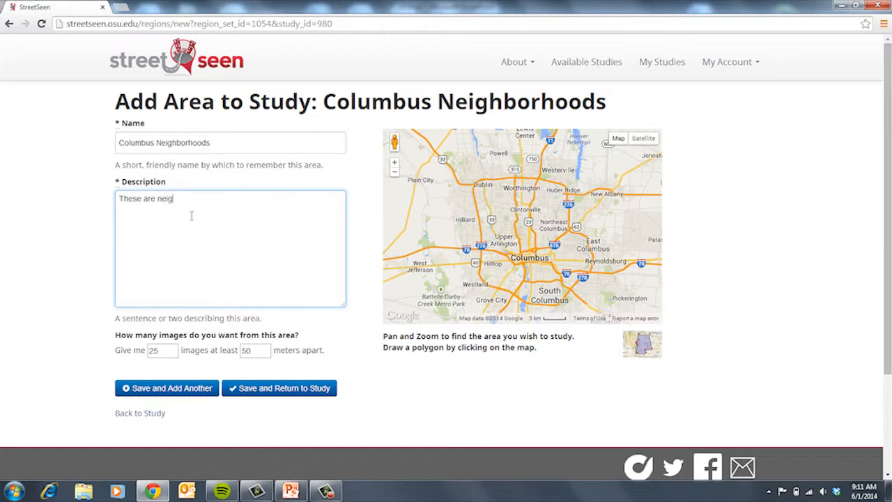
{"action": "type", "text": "hborhoods in the Columbus metropolitan ar"}
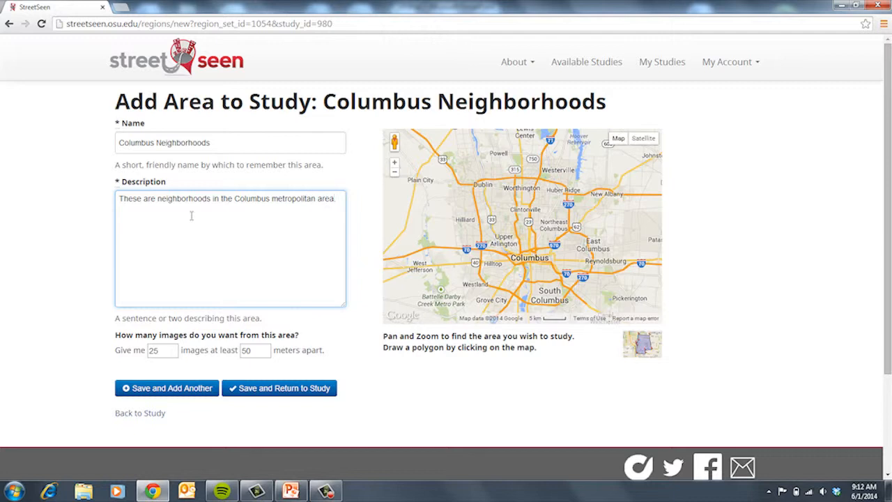
{"action": "type", "text": "ea."}
Step: Request 50 images spaced at least 25 meters apart
{"action": "double_click", "coordinate": [170, 353]}
{"action": "type", "text": "50"}
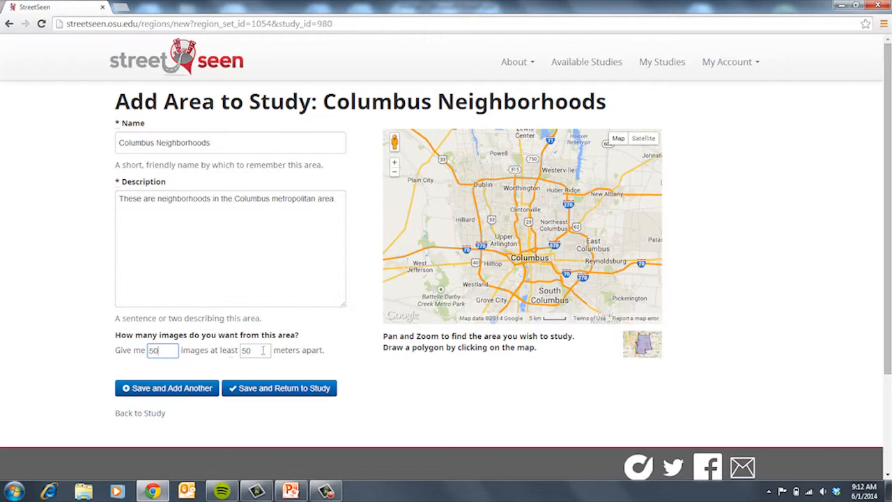
{"action": "double_click", "coordinate": [263, 350]}
{"action": "type", "text": "25"}
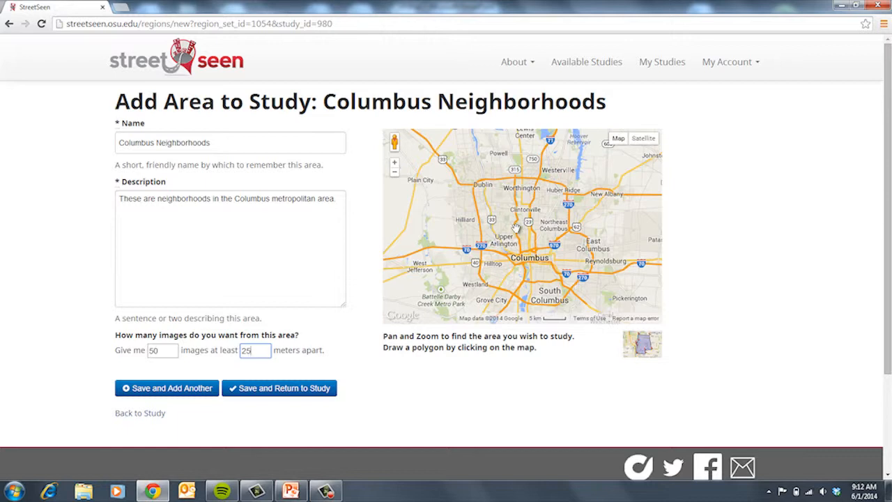
Step: Outline corners near Dublin, Westland, Pickerington and Westerville, then nudge the Westerville corner up-left
{"action": "left_click", "coordinate": [460, 161]}
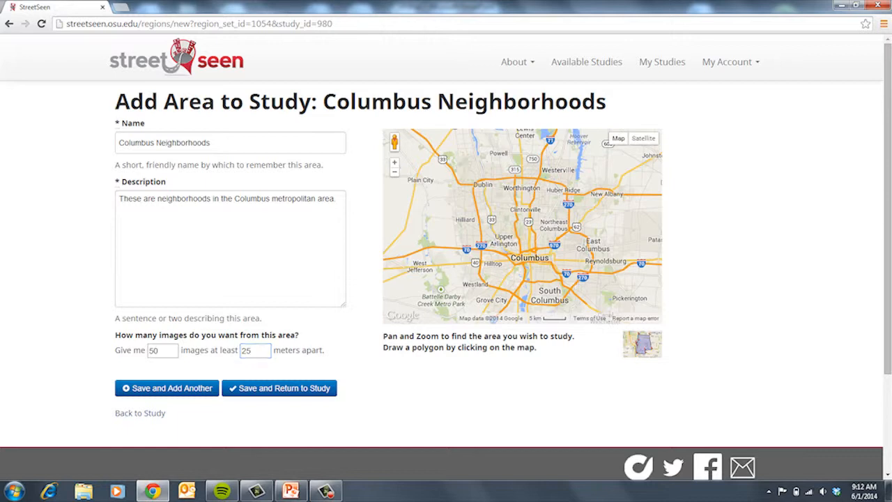
{"action": "left_click", "coordinate": [469, 292]}
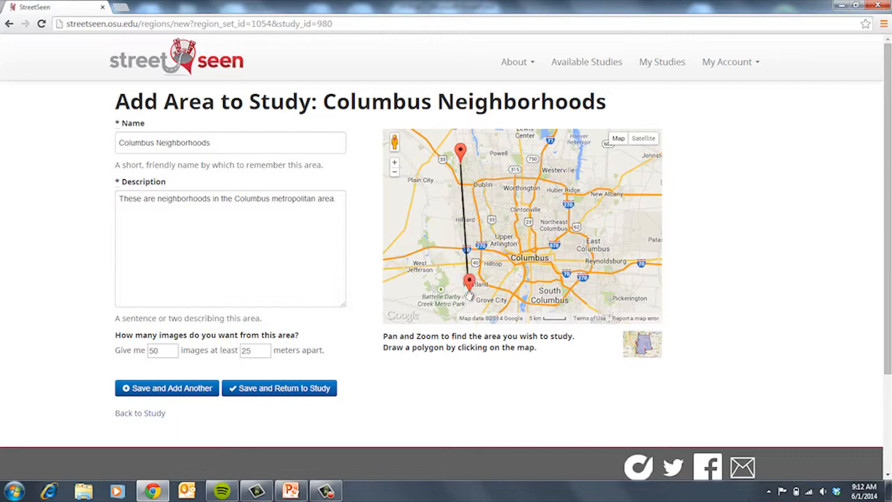
{"action": "left_click", "coordinate": [600, 301]}
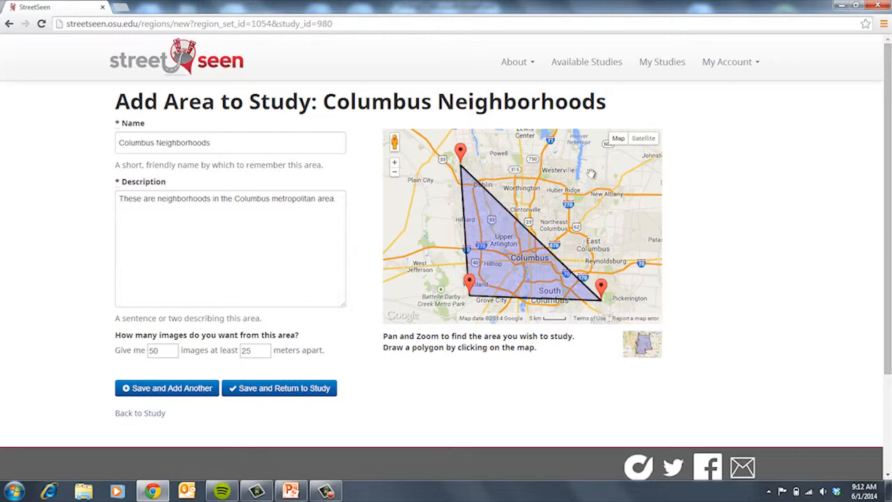
{"action": "left_click", "coordinate": [576, 168]}
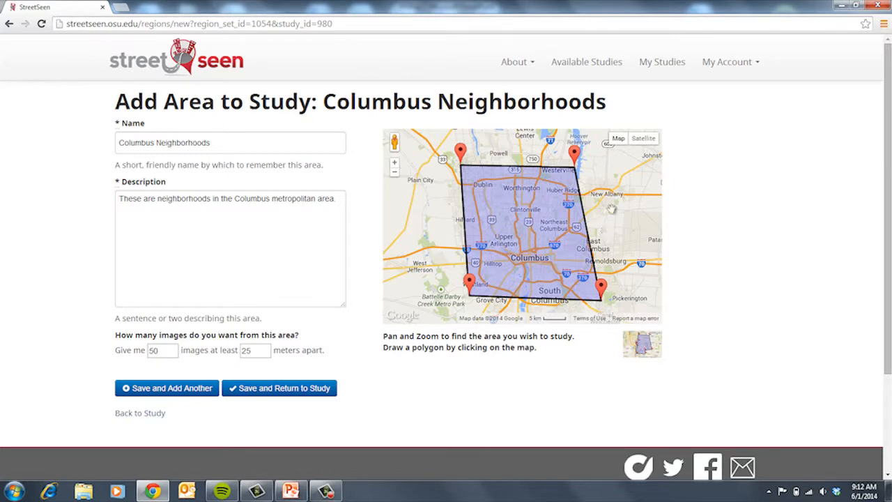
{"action": "left_click", "coordinate": [395, 165]}
{"action": "left_click_drag", "start_coordinate": [597, 192], "coordinate": [579, 289]}
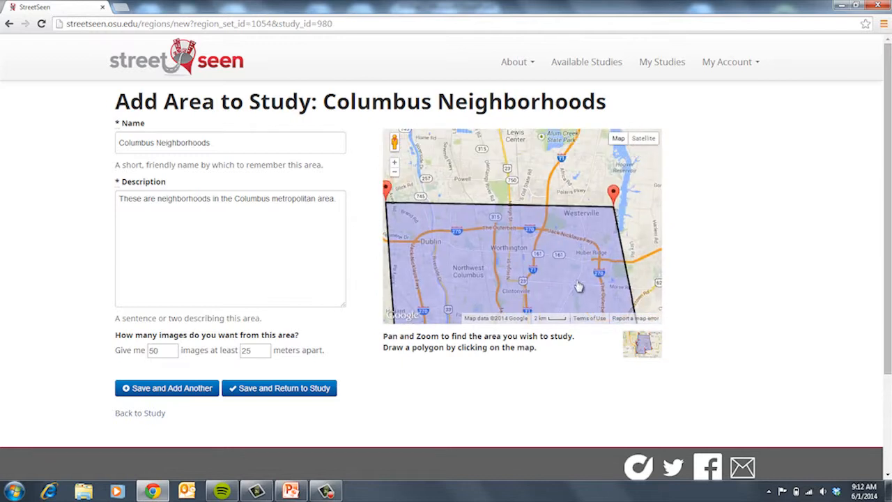
{"action": "left_click_drag", "start_coordinate": [613, 195], "coordinate": [590, 184]}
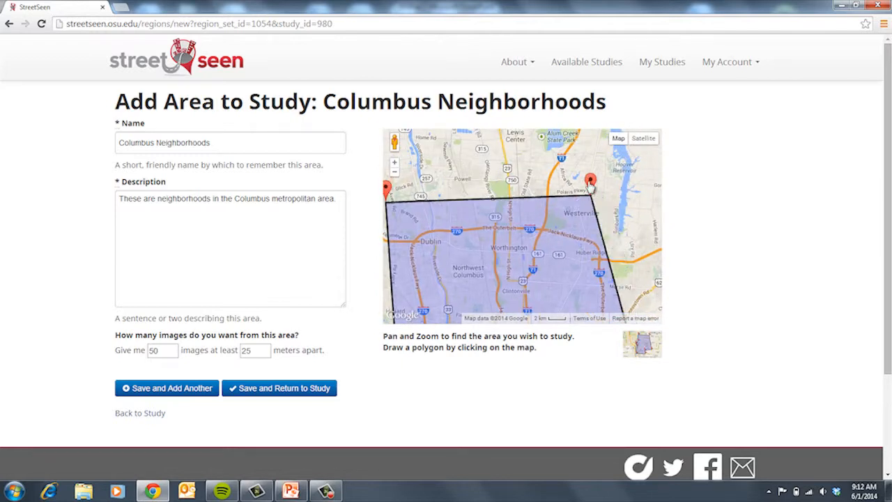
Step: Save the Columbus Neighborhoods area and start a new area form
{"action": "left_click", "coordinate": [193, 393]}
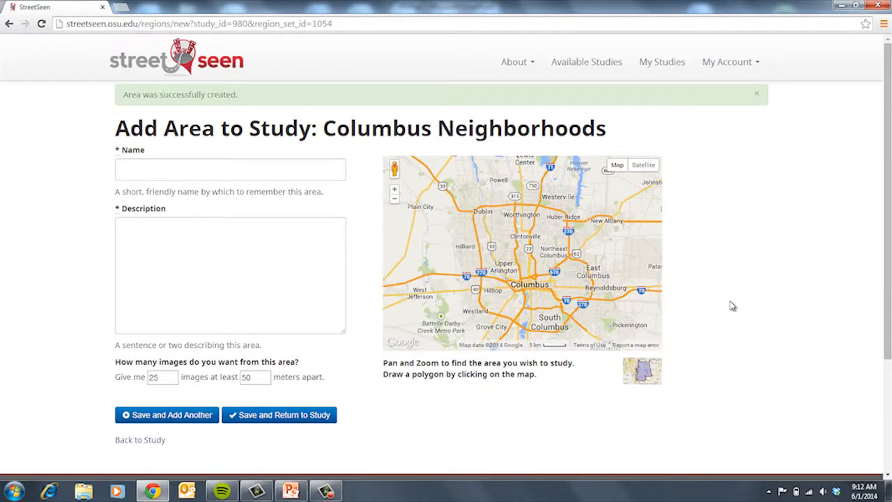
{"action": "scroll", "coordinate": [888, 193], "scroll_direction": "down", "scroll_amount": 2}
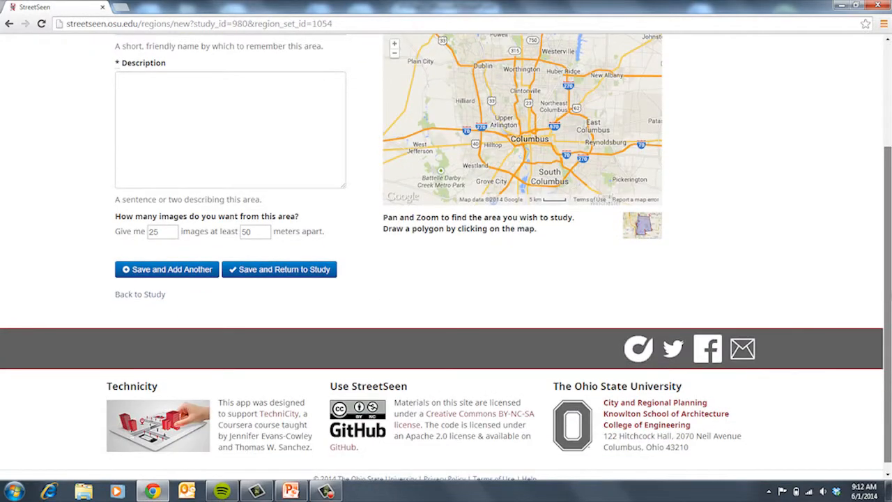
{"action": "scroll", "coordinate": [887, 195], "scroll_direction": "up", "scroll_amount": 2}
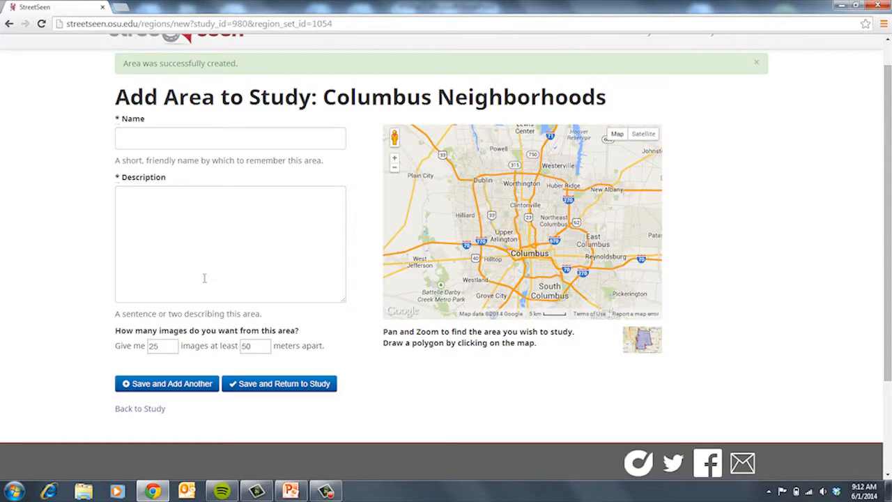
Step: Name the new area 'Clintonvill' and describe it as 'These are homes in clintonville'
{"action": "left_click", "coordinate": [191, 138]}
{"action": "type", "text": "Clintonville"}
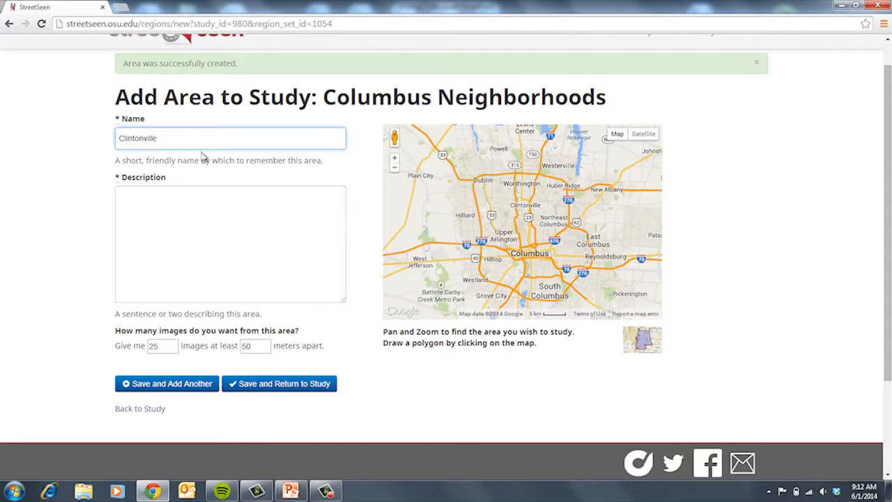
{"action": "left_click", "coordinate": [199, 257]}
{"action": "type", "text": "These "}
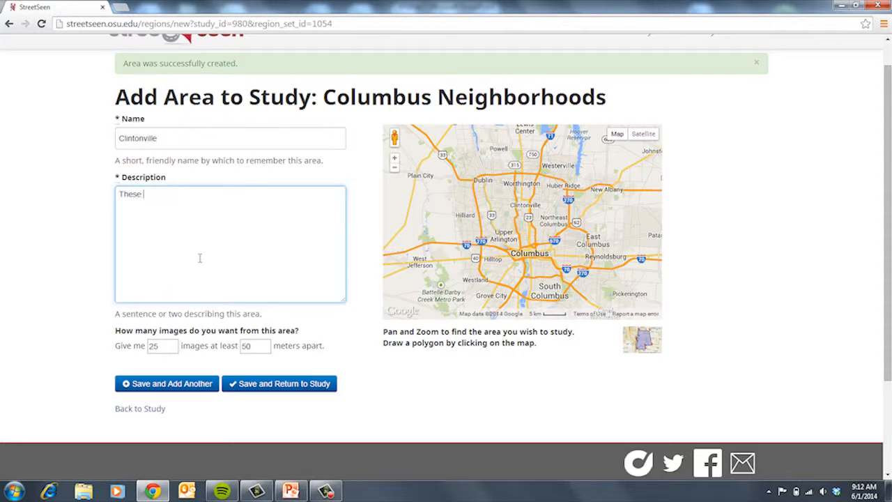
{"action": "type", "text": "are homes in clintonville"}
Step: Zoom the map into Clintonville streets around Northmoor Park
{"action": "left_click", "coordinate": [393, 159]}
{"action": "left_click", "coordinate": [393, 159]}
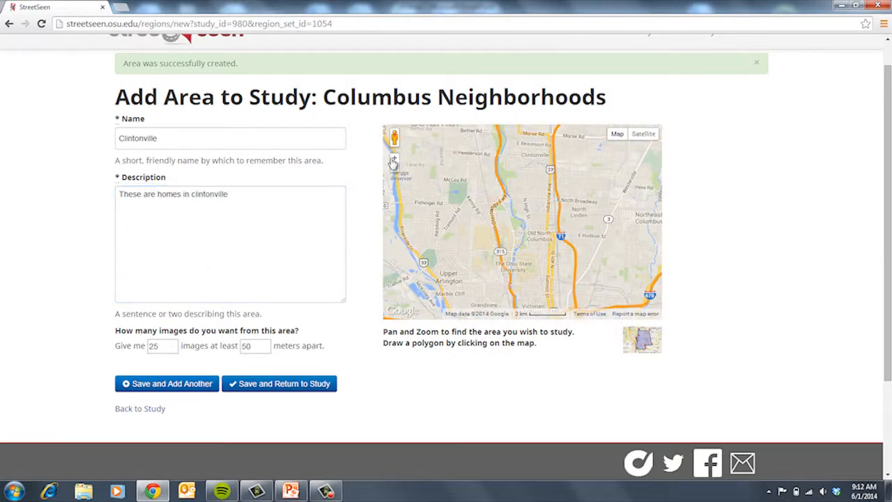
{"action": "left_click", "coordinate": [393, 160]}
{"action": "left_click", "coordinate": [394, 160]}
{"action": "left_click_drag", "start_coordinate": [566, 219], "coordinate": [536, 274]}
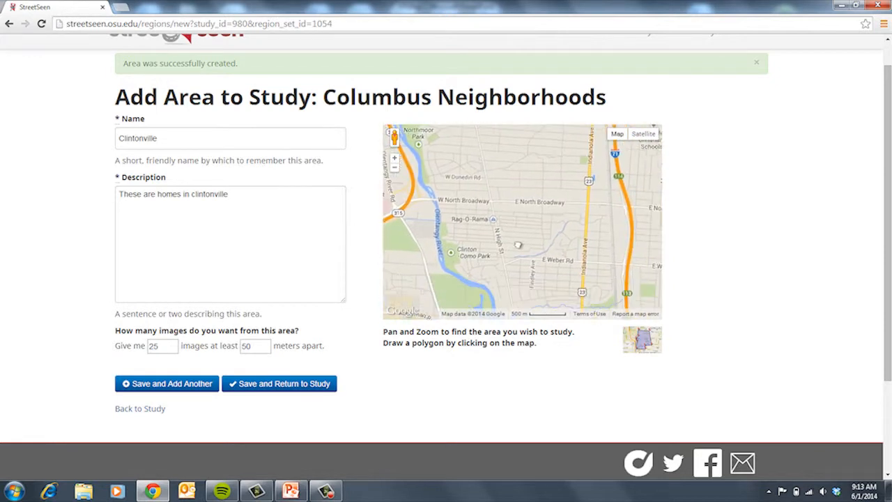
{"action": "left_click", "coordinate": [431, 138]}
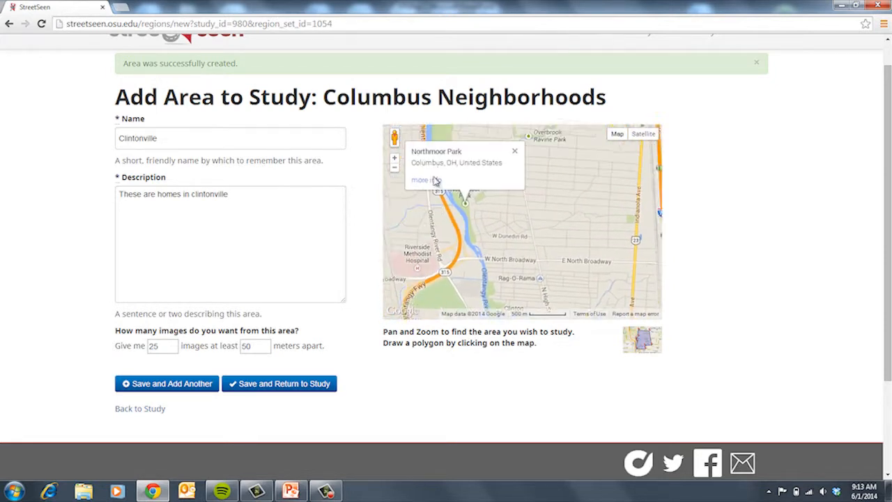
Step: Draw a four-corner Clintonville outline, stretch its upper corners north, and request 10 images
{"action": "left_click", "coordinate": [519, 153]}
{"action": "left_click", "coordinate": [493, 184]}
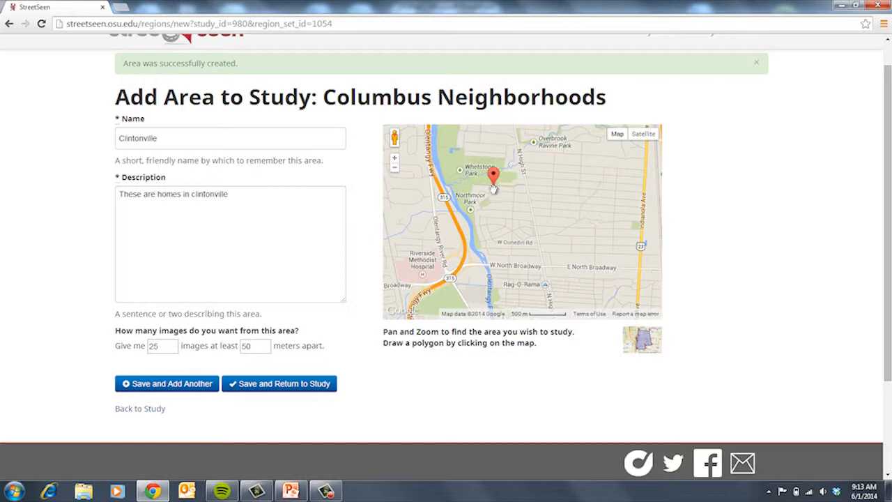
{"action": "left_click", "coordinate": [512, 297]}
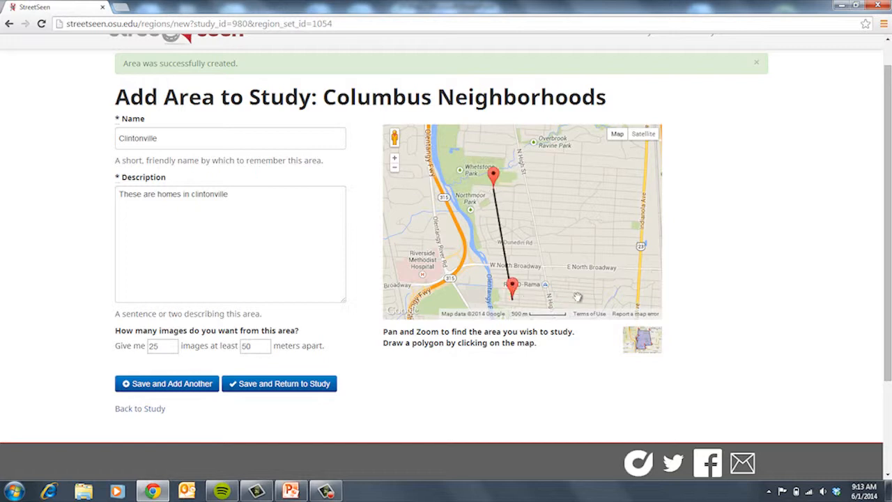
{"action": "left_click", "coordinate": [623, 295]}
{"action": "left_click", "coordinate": [637, 163]}
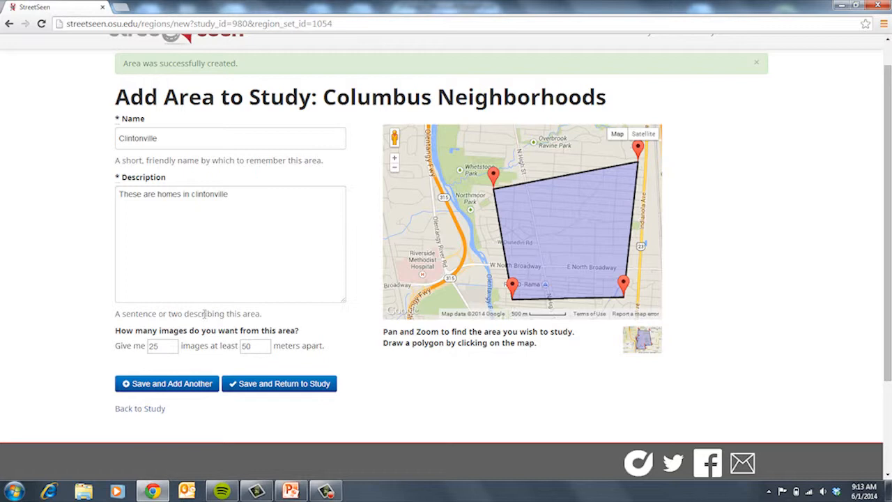
{"action": "mouse_move", "coordinate": [493, 178]}
{"action": "left_mouse_down"}
{"action": "mouse_move", "coordinate": [475, 139]}
{"action": "mouse_move", "coordinate": [478, 164]}
{"action": "left_mouse_up"}
{"action": "mouse_move", "coordinate": [638, 237]}
{"action": "left_mouse_down"}
{"action": "mouse_move", "coordinate": [634, 182]}
{"action": "mouse_move", "coordinate": [596, 182]}
{"action": "mouse_move", "coordinate": [590, 173]}
{"action": "left_mouse_up"}
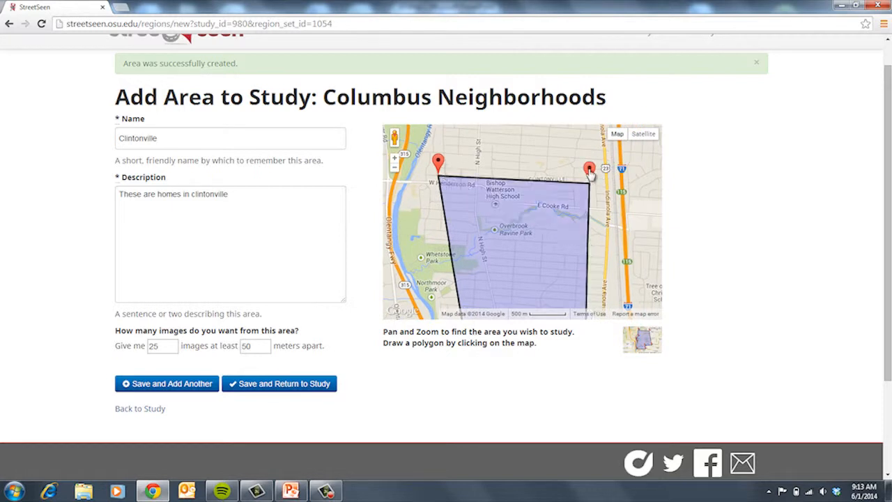
{"action": "double_click", "coordinate": [158, 347]}
{"action": "type", "text": "10"}
Step: Save the Clintonville area and scroll down to its ten found street images
{"action": "left_click", "coordinate": [301, 389]}
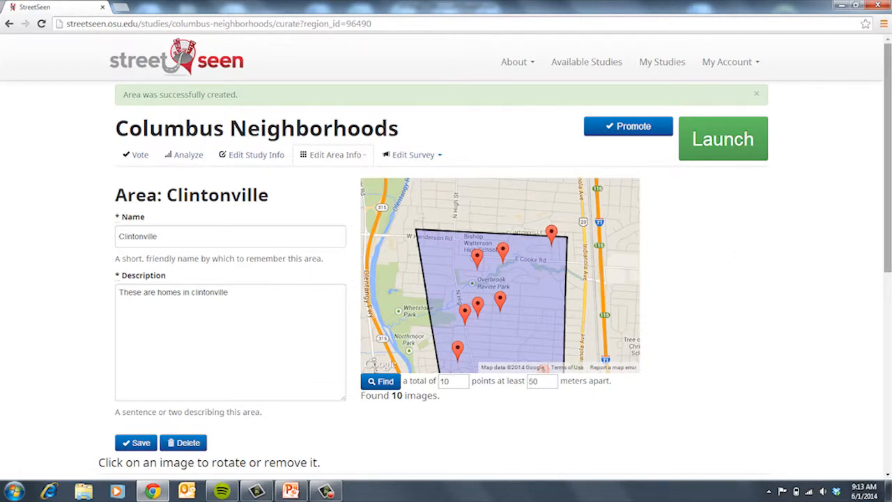
{"action": "scroll", "coordinate": [446, 258], "scroll_direction": "down", "scroll_amount": 3}
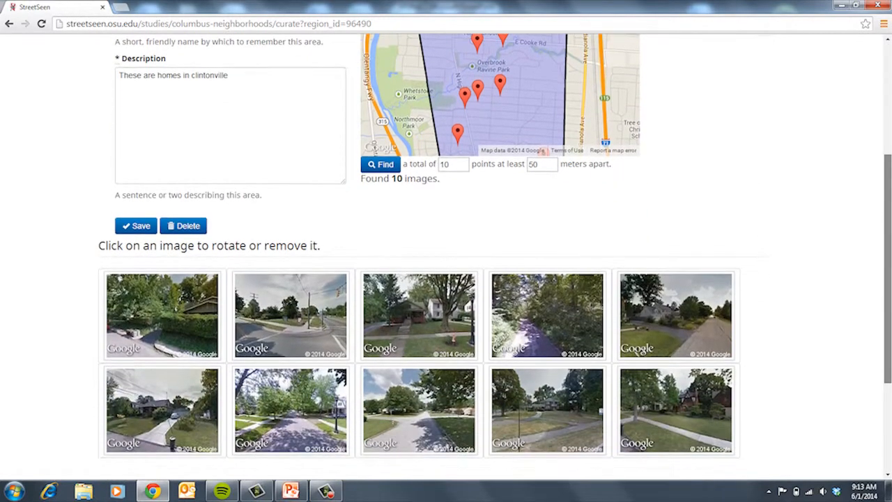
{"action": "left_click_drag", "start_coordinate": [887, 271], "coordinate": [887, 294]}
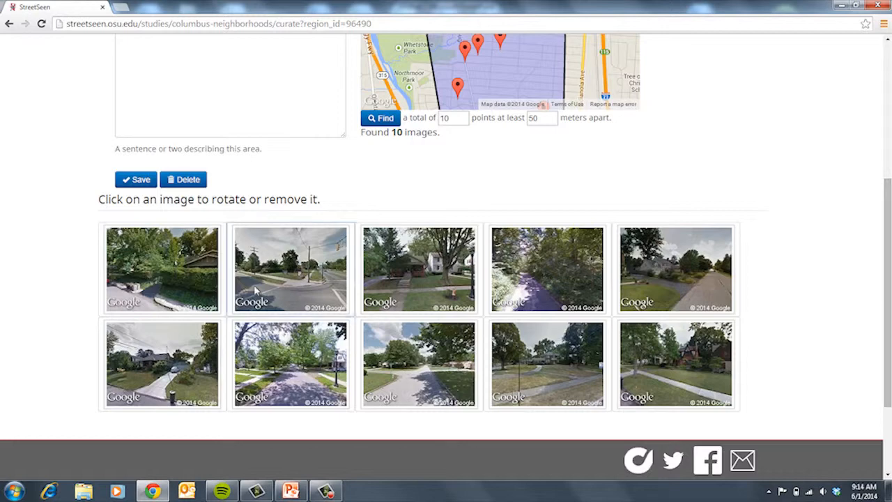
Step: Delete the second Clintonville image, the street-intersection view, after rotating it in the editor
{"action": "left_click", "coordinate": [276, 284]}
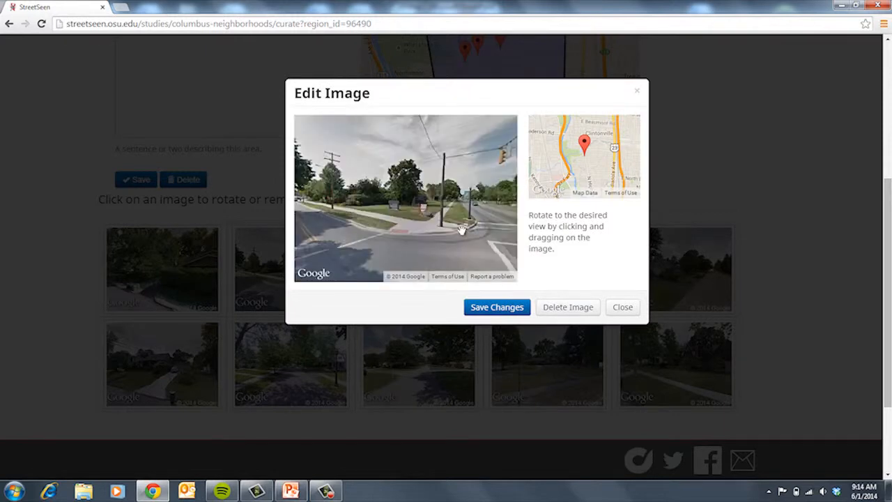
{"action": "left_click_drag", "start_coordinate": [458, 223], "coordinate": [275, 198]}
{"action": "left_click_drag", "start_coordinate": [447, 179], "coordinate": [468, 201]}
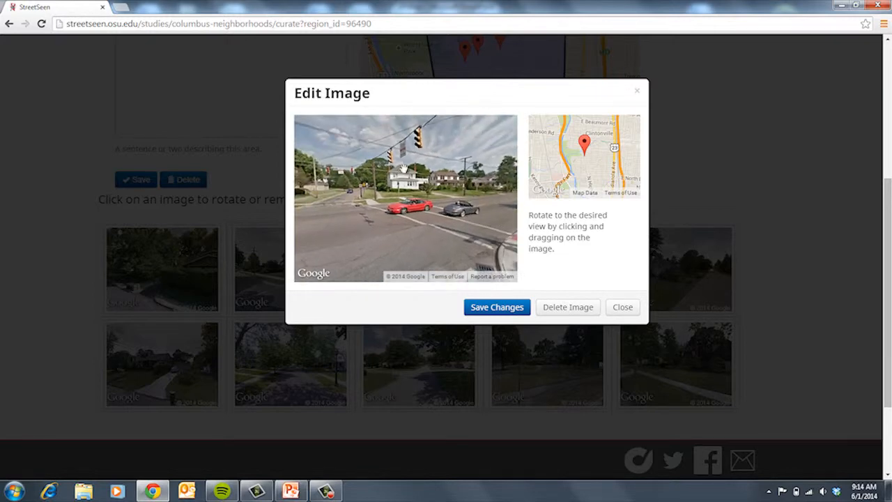
{"action": "left_click", "coordinate": [570, 311]}
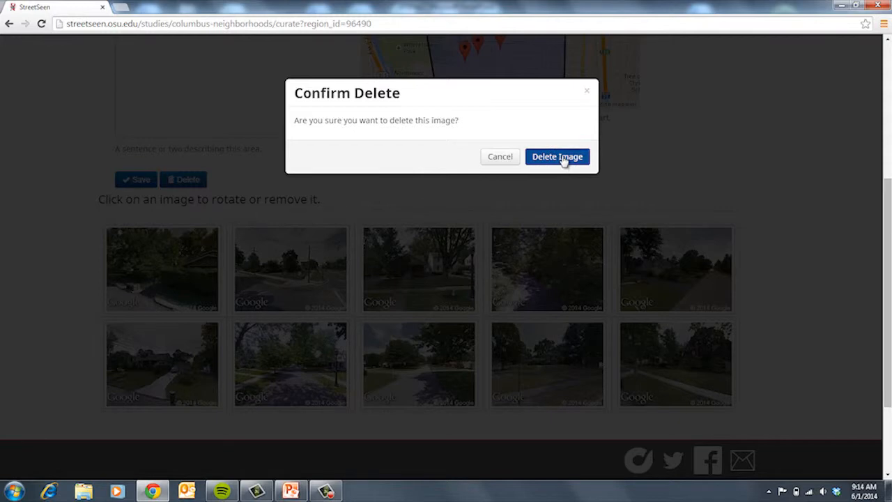
{"action": "left_click", "coordinate": [564, 158]}
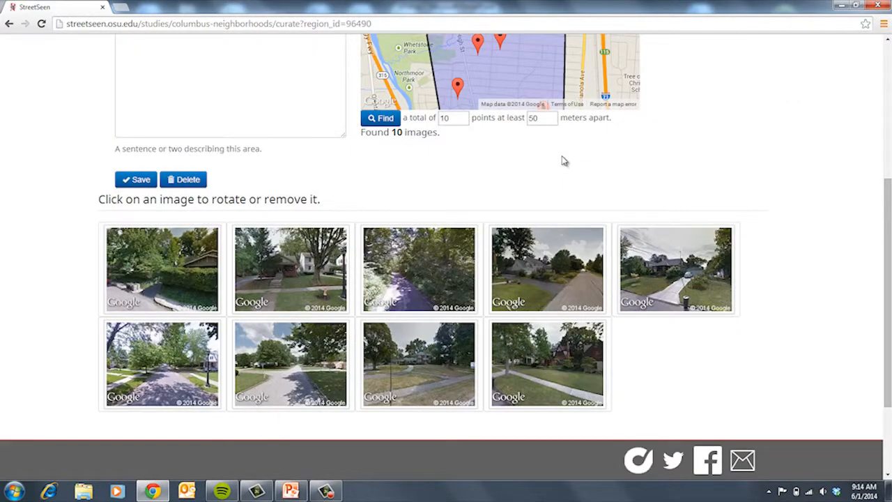
Step: Re-aim the second image at the brick house front and save the change
{"action": "left_click", "coordinate": [281, 281]}
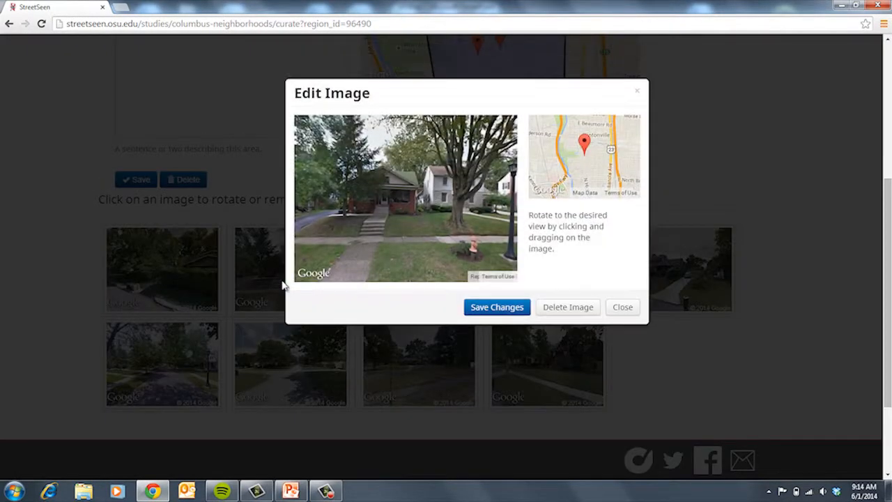
{"action": "left_click_drag", "start_coordinate": [377, 219], "coordinate": [655, 238]}
{"action": "left_click_drag", "start_coordinate": [425, 223], "coordinate": [639, 251]}
{"action": "left_click_drag", "start_coordinate": [337, 184], "coordinate": [63, 301]}
{"action": "left_click_drag", "start_coordinate": [480, 216], "coordinate": [253, 219]}
{"action": "left_click_drag", "start_coordinate": [404, 184], "coordinate": [396, 180]}
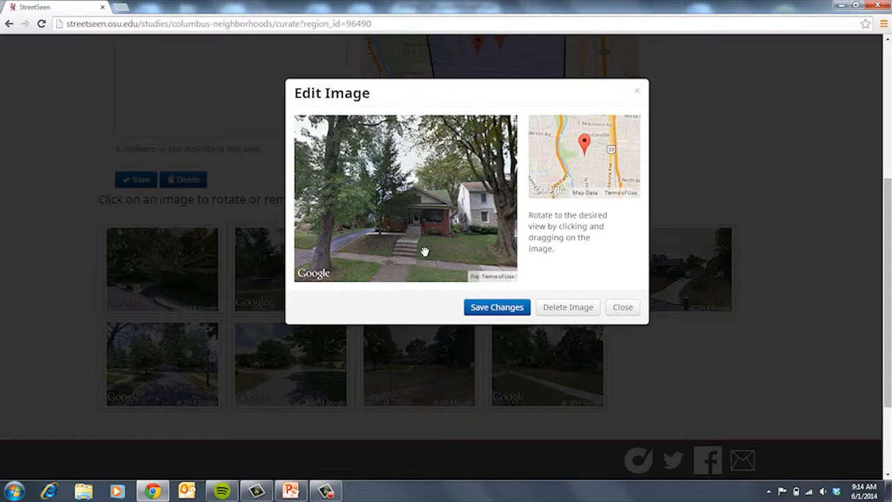
{"action": "left_click", "coordinate": [492, 308]}
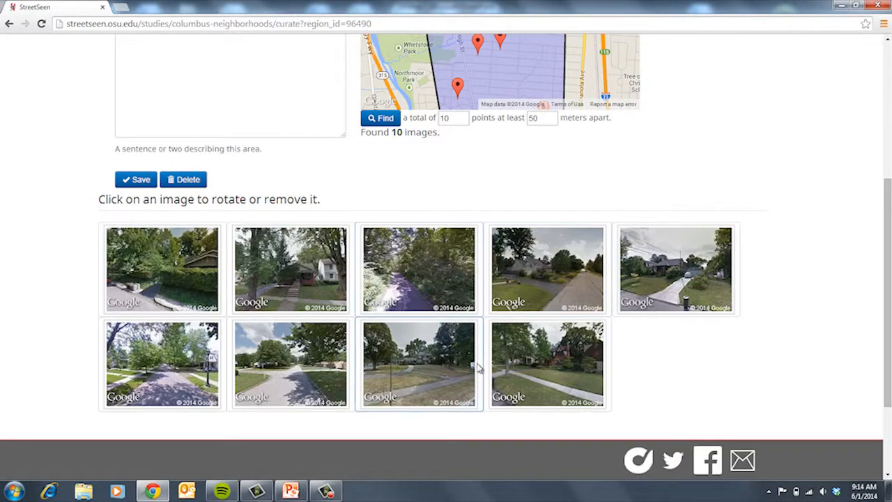
Step: Re-aim the last image toward the house front and save it
{"action": "left_click", "coordinate": [558, 369]}
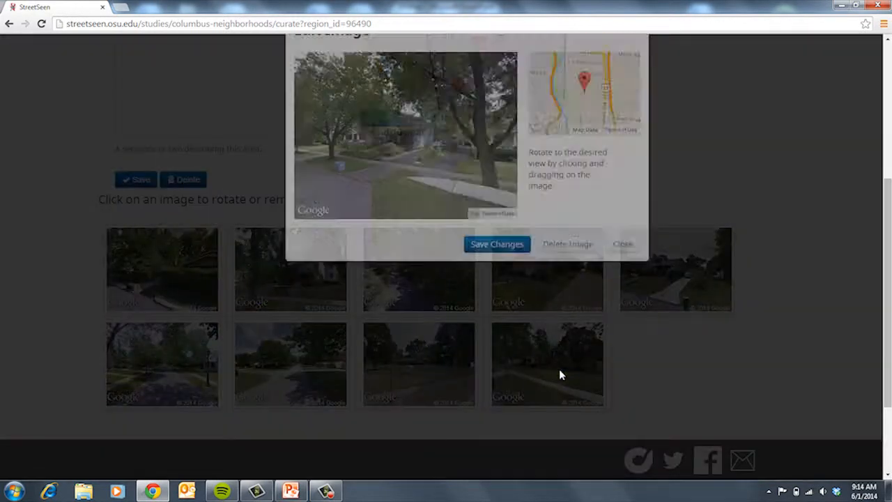
{"action": "left_click_drag", "start_coordinate": [473, 198], "coordinate": [402, 205]}
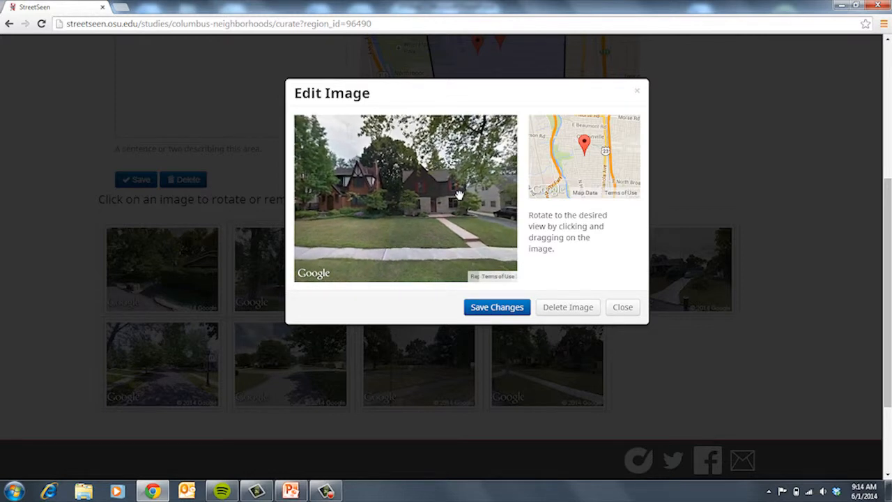
{"action": "left_click_drag", "start_coordinate": [468, 203], "coordinate": [465, 202]}
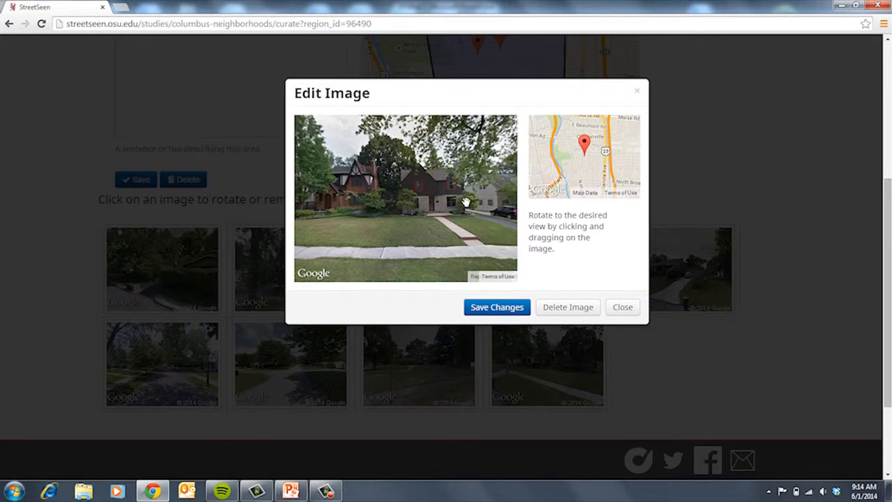
{"action": "left_click", "coordinate": [497, 307]}
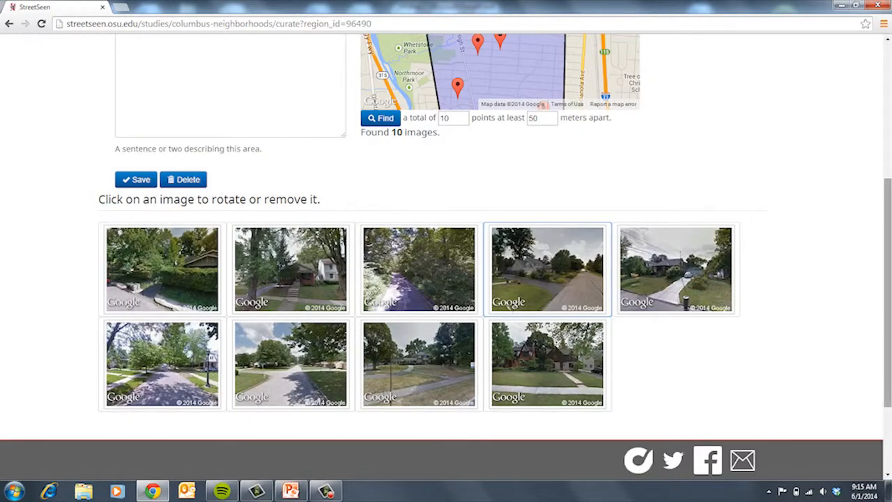
{"action": "left_click_drag", "start_coordinate": [889, 233], "coordinate": [890, 103]}
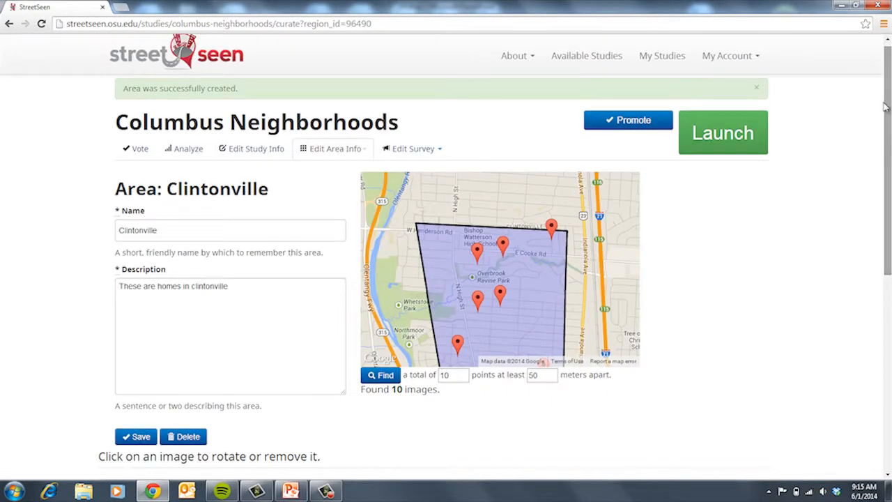
Step: Switch to the Columbus Neighborhoods area and scroll through its 50 images
{"action": "left_click", "coordinate": [362, 156]}
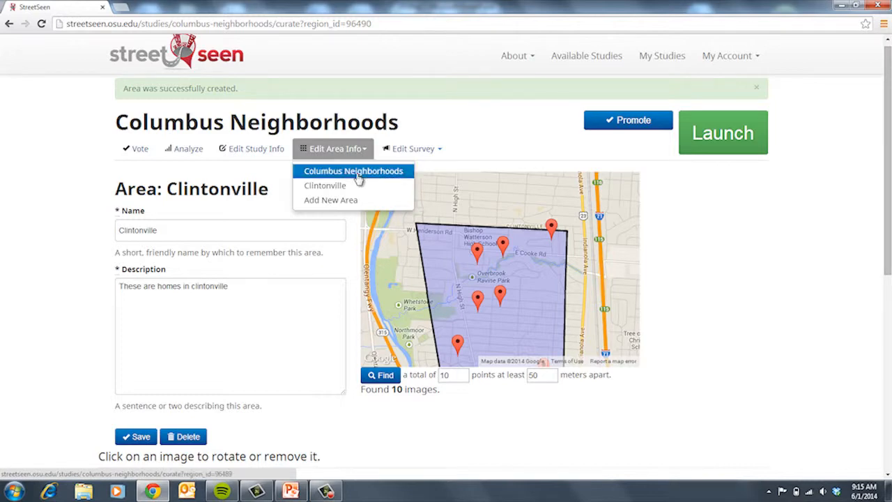
{"action": "left_click", "coordinate": [357, 174]}
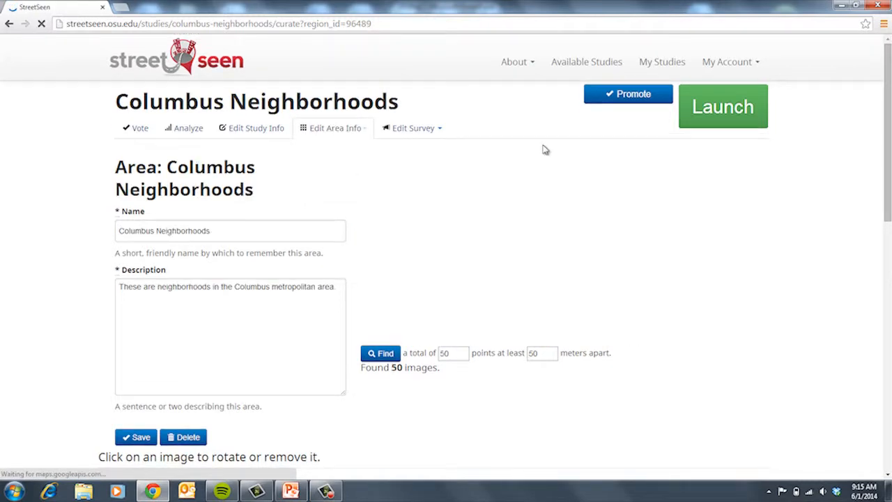
{"action": "left_click_drag", "start_coordinate": [886, 143], "coordinate": [886, 266]}
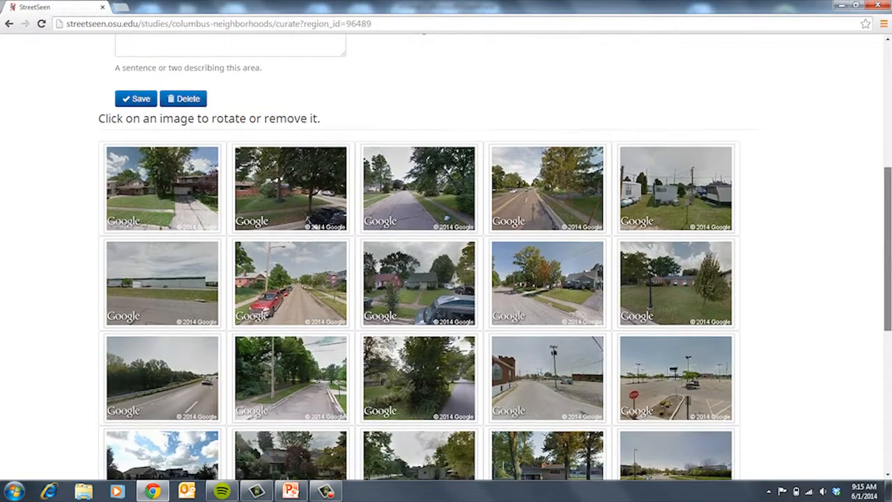
{"action": "left_click_drag", "start_coordinate": [886, 266], "coordinate": [886, 272]}
Step: Rotate the top-right mobile-home image to face the mobile homes and save it
{"action": "left_click", "coordinate": [674, 194]}
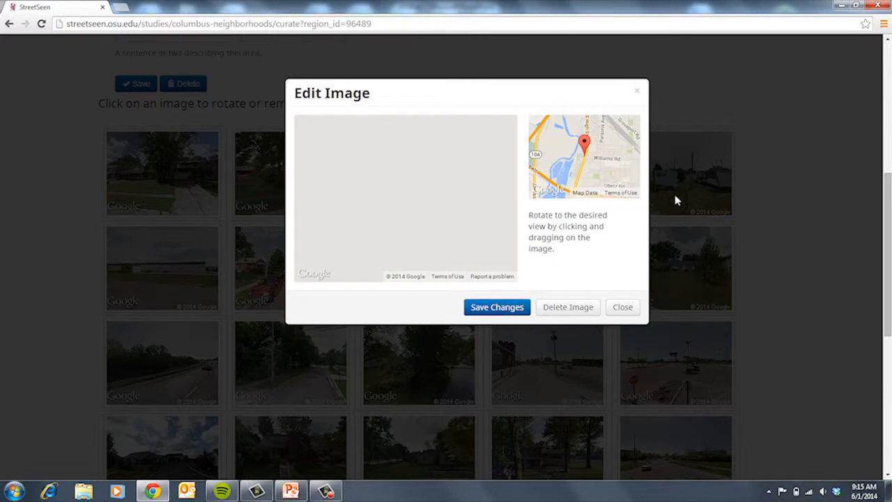
{"action": "left_click_drag", "start_coordinate": [431, 207], "coordinate": [443, 213]}
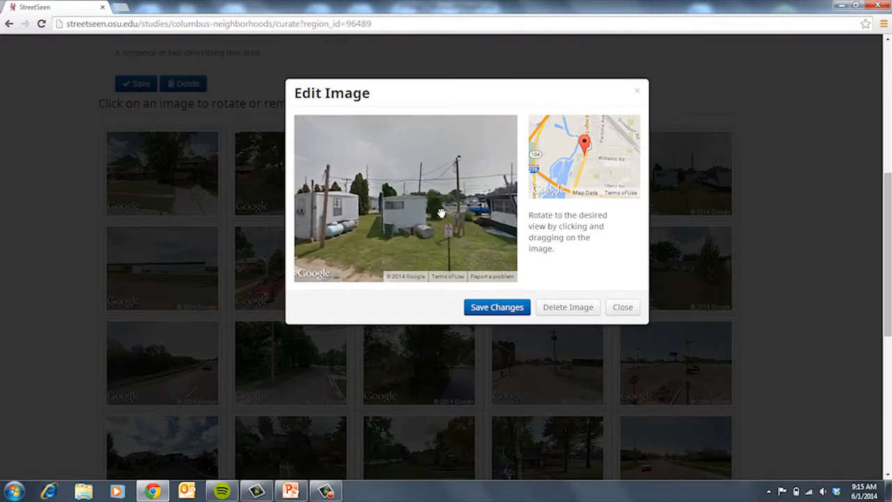
{"action": "left_click", "coordinate": [497, 312]}
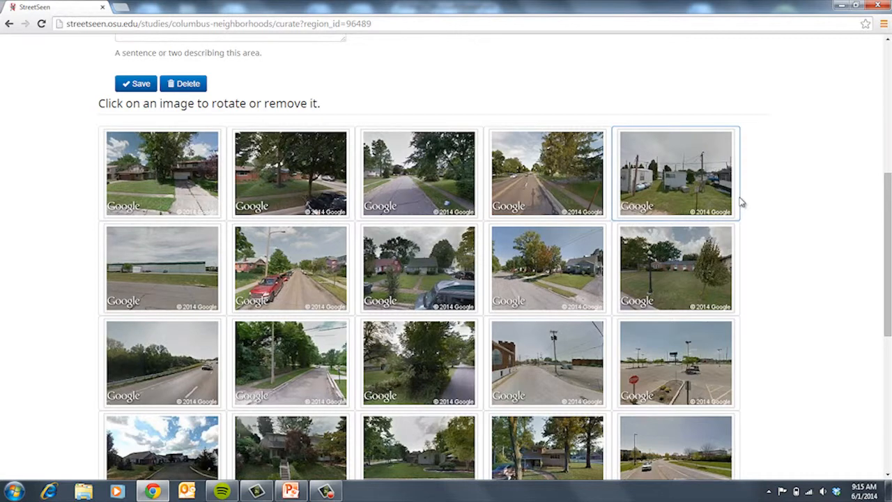
{"action": "scroll", "coordinate": [748, 205], "scroll_direction": "down", "scroll_amount": 3}
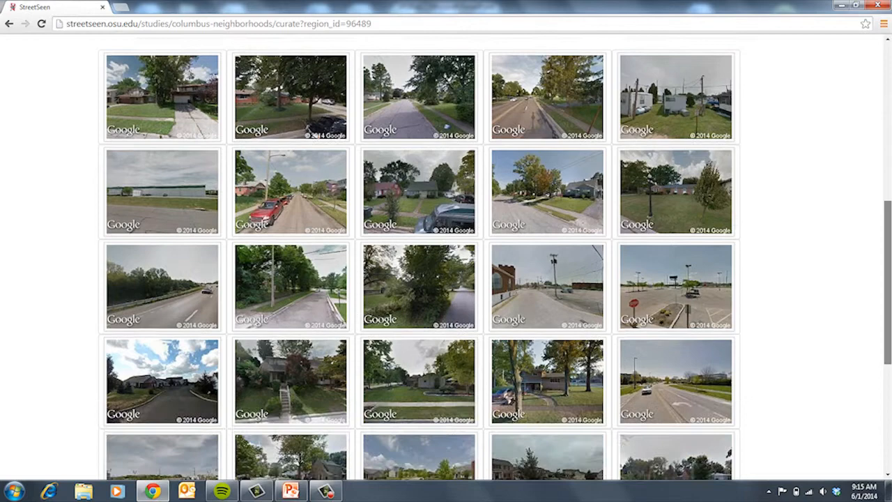
{"action": "scroll", "coordinate": [863, 104], "scroll_direction": "up", "scroll_amount": 10}
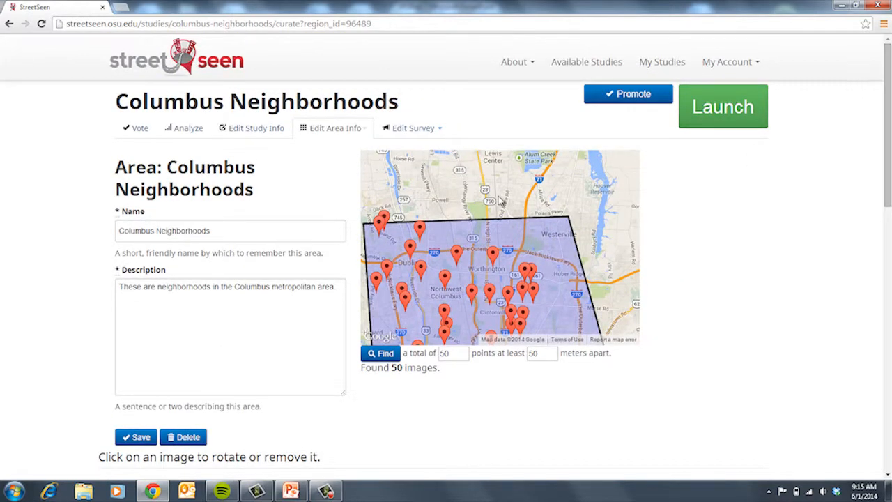
Step: Save the Columbus Neighborhoods area and launch the study, confirming 'Yes, launch my study'
{"action": "left_click", "coordinate": [138, 437]}
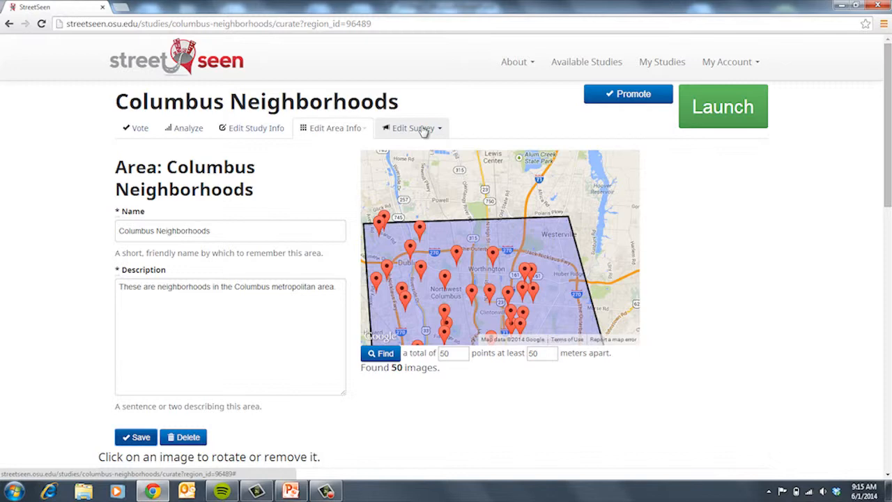
{"action": "left_click", "coordinate": [721, 124]}
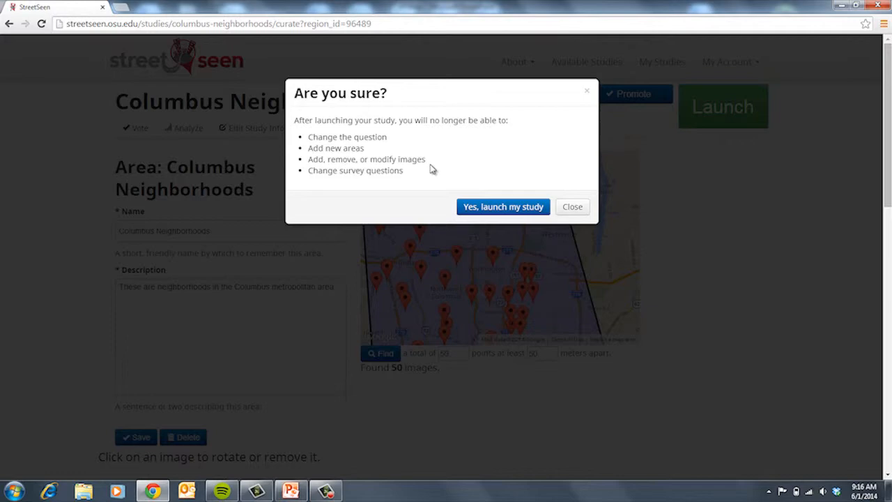
{"action": "left_click", "coordinate": [493, 207]}
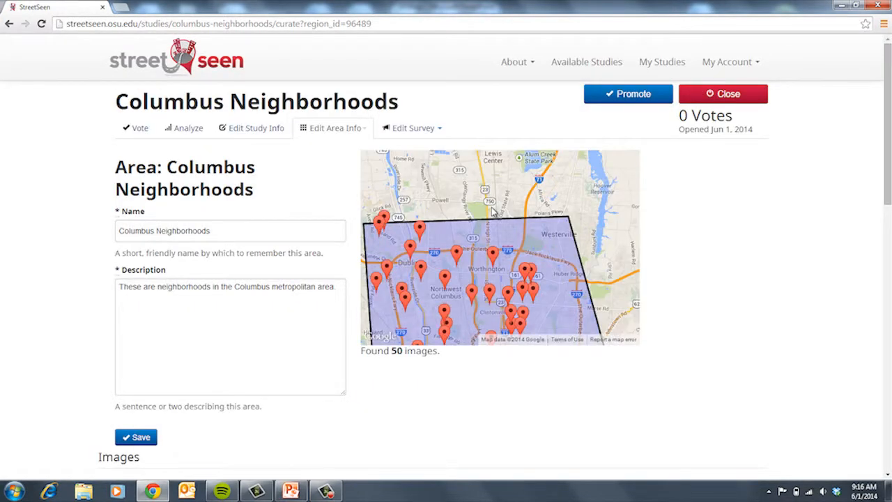
Step: On the Vote page, pick second, first, first, first, then second image in successive comparisons
{"action": "left_click", "coordinate": [140, 129]}
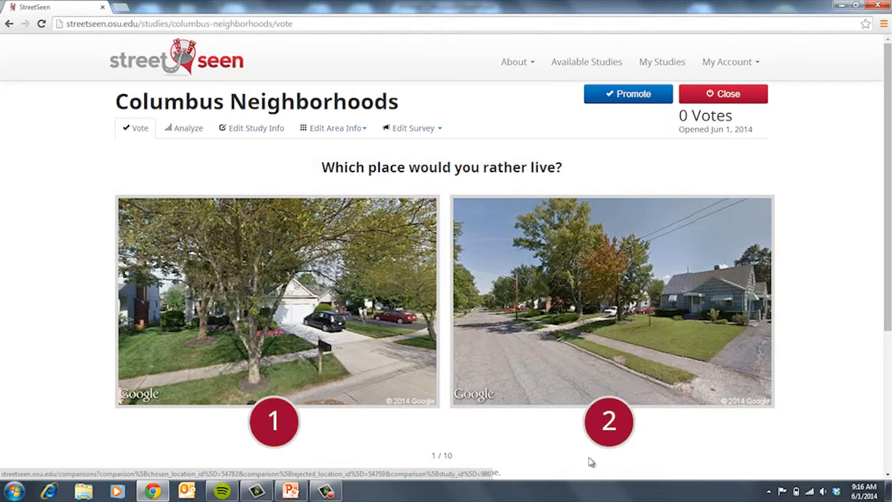
{"action": "left_click", "coordinate": [619, 424]}
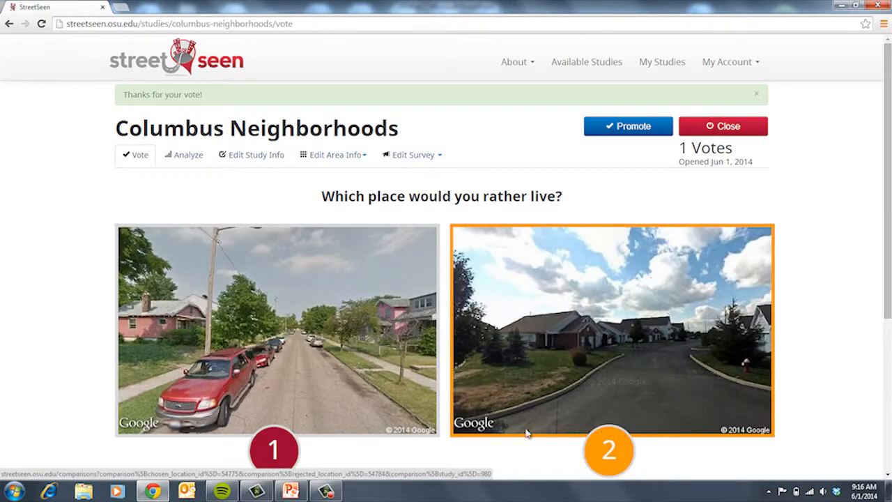
{"action": "left_click", "coordinate": [266, 452]}
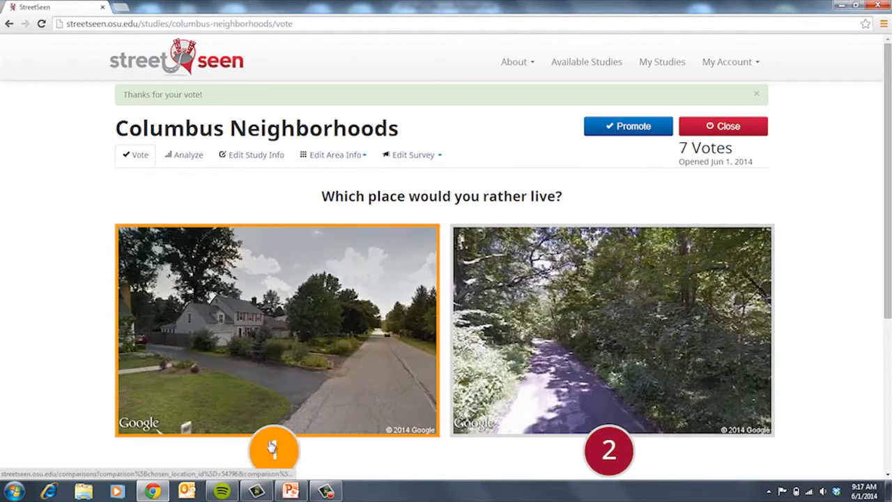
{"action": "left_click", "coordinate": [272, 448]}
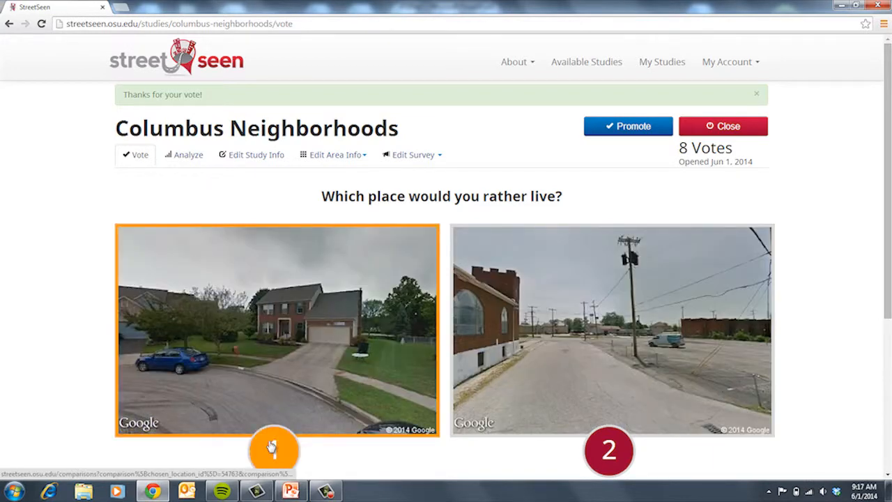
{"action": "left_click", "coordinate": [272, 447]}
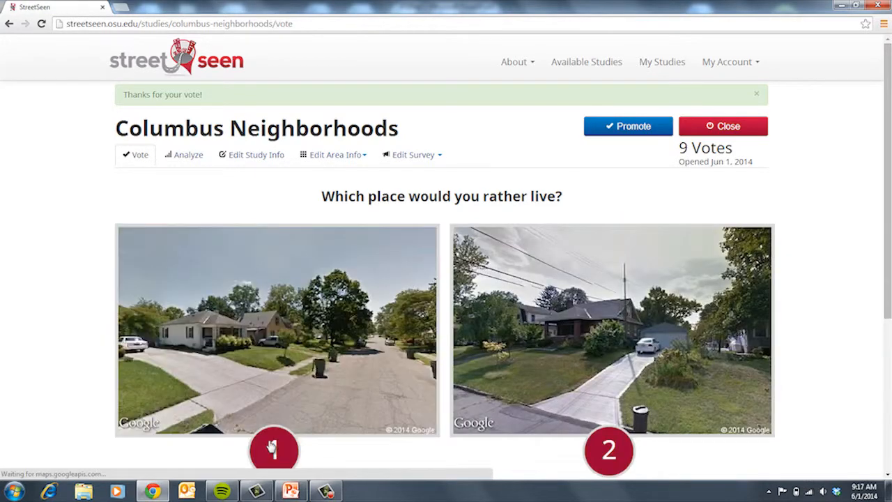
{"action": "left_click", "coordinate": [569, 452]}
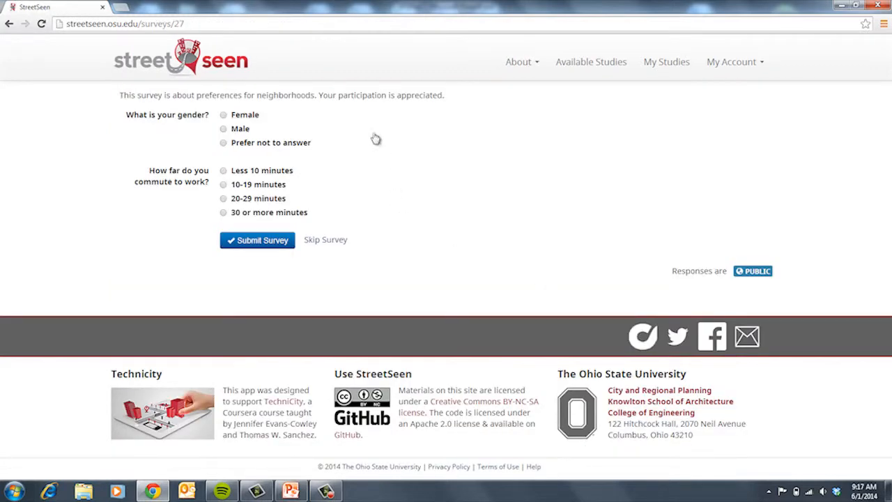
Step: Submit the survey answering Female, then reopen Columbus Neighborhoods from My Studies
{"action": "left_click", "coordinate": [224, 115]}
{"action": "left_click", "coordinate": [258, 241]}
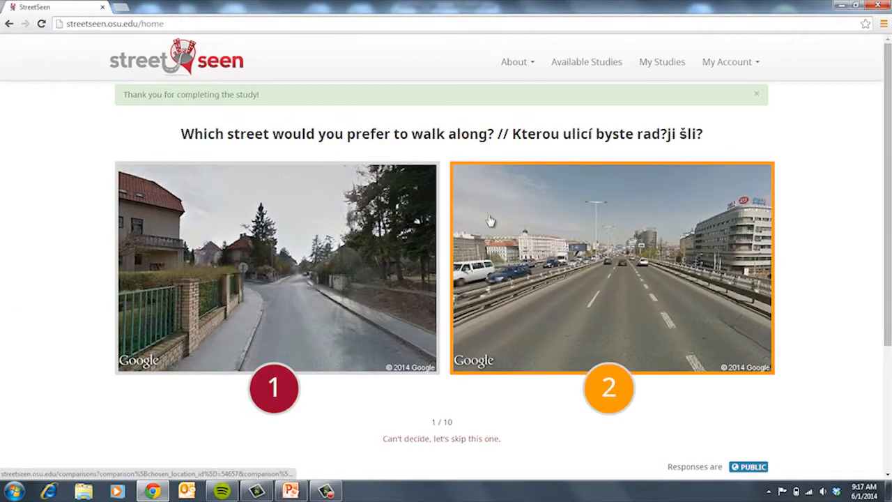
{"action": "left_click", "coordinate": [662, 68]}
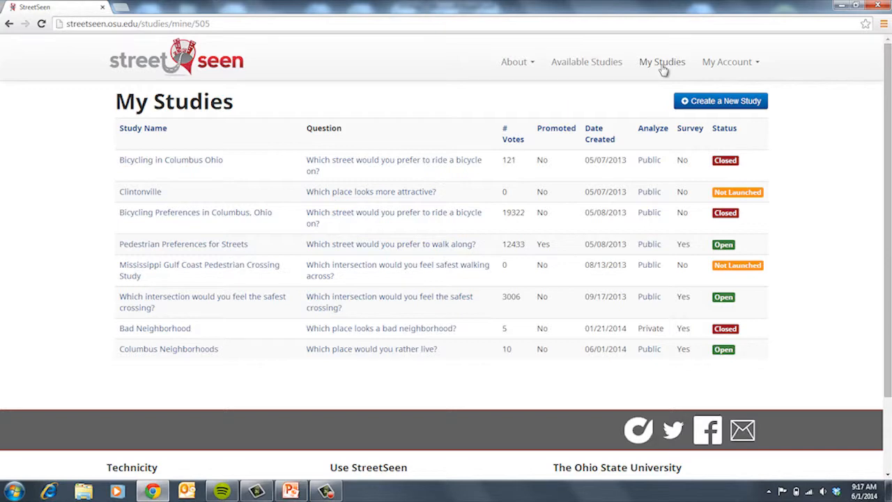
{"action": "left_click", "coordinate": [192, 353]}
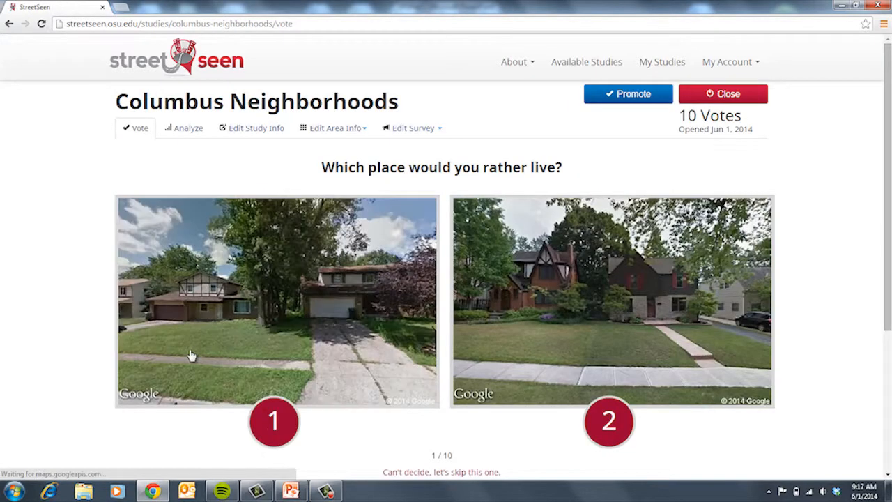
Step: View the Columbus Neighborhoods Analyze summary and scroll its per-location times and percent favored
{"action": "left_click", "coordinate": [190, 131]}
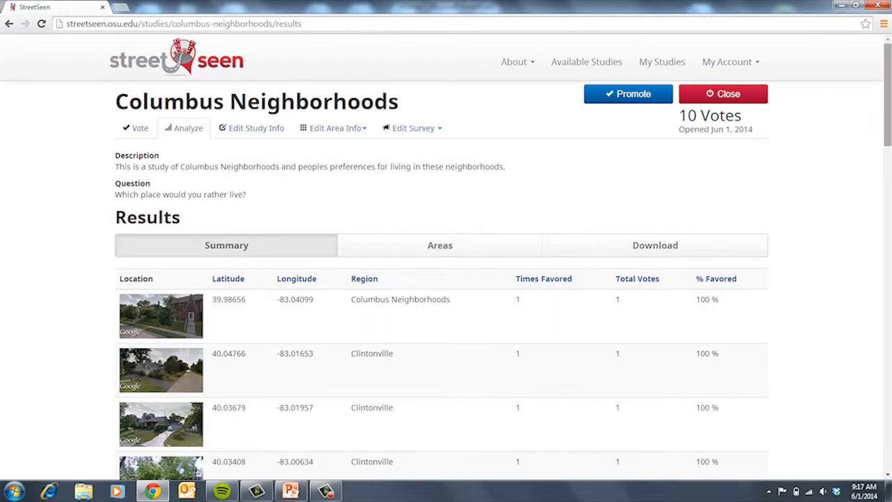
{"action": "scroll", "coordinate": [651, 309], "scroll_direction": "down", "scroll_amount": 15}
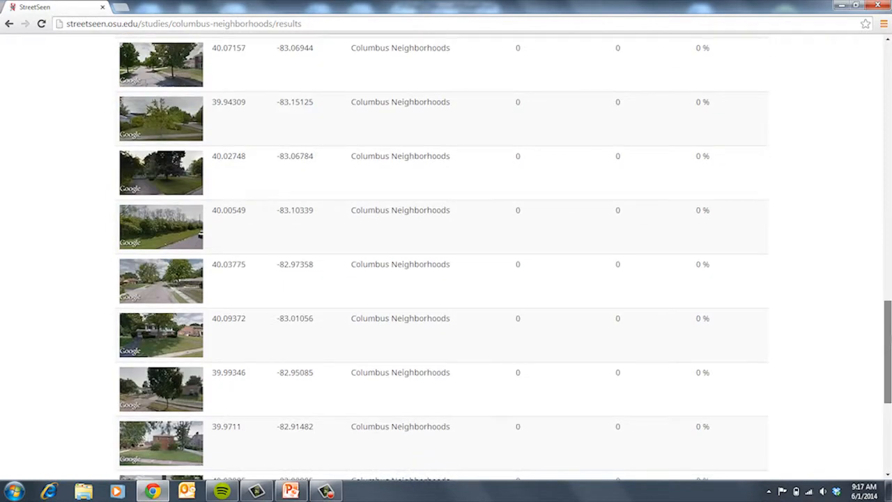
{"action": "scroll", "coordinate": [655, 230], "scroll_direction": "up", "scroll_amount": 1}
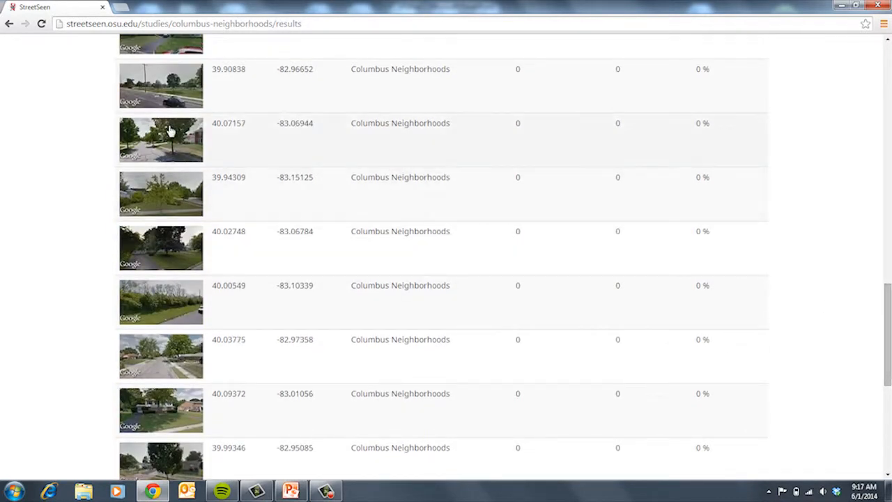
{"action": "left_click_drag", "start_coordinate": [888, 345], "coordinate": [882, 246]}
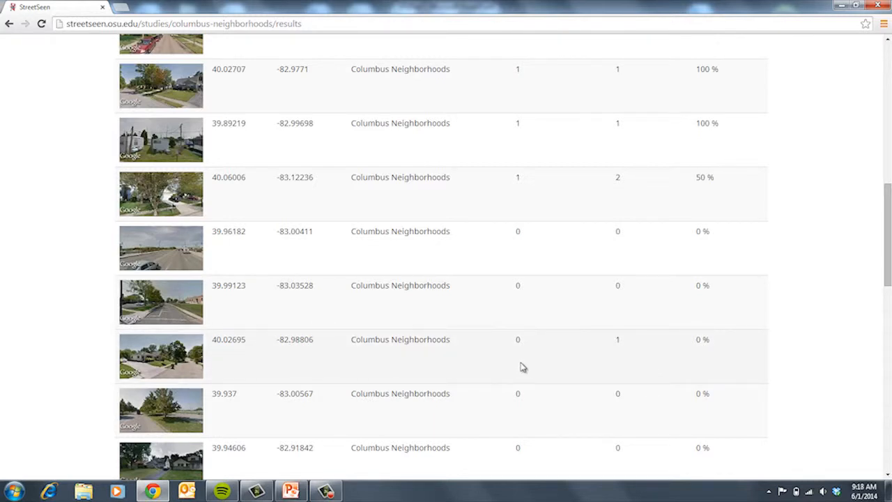
{"action": "scroll", "coordinate": [446, 258], "scroll_direction": "up", "scroll_amount": 15}
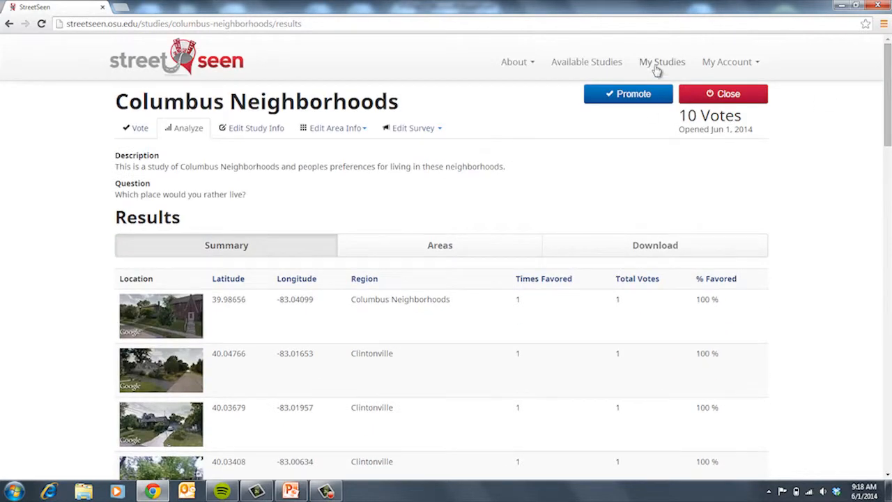
Step: Open the Bicycling Preferences in Columbus, Ohio study from My Studies and view its results
{"action": "left_click", "coordinate": [657, 66]}
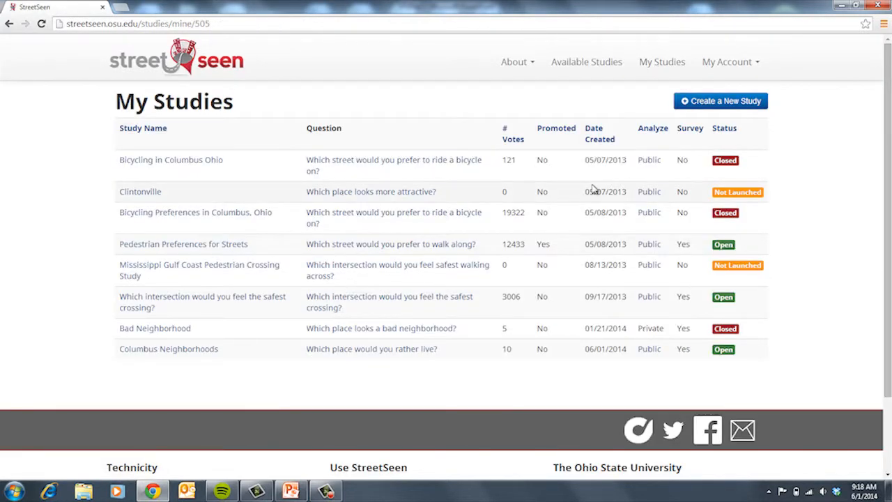
{"action": "left_click", "coordinate": [259, 218]}
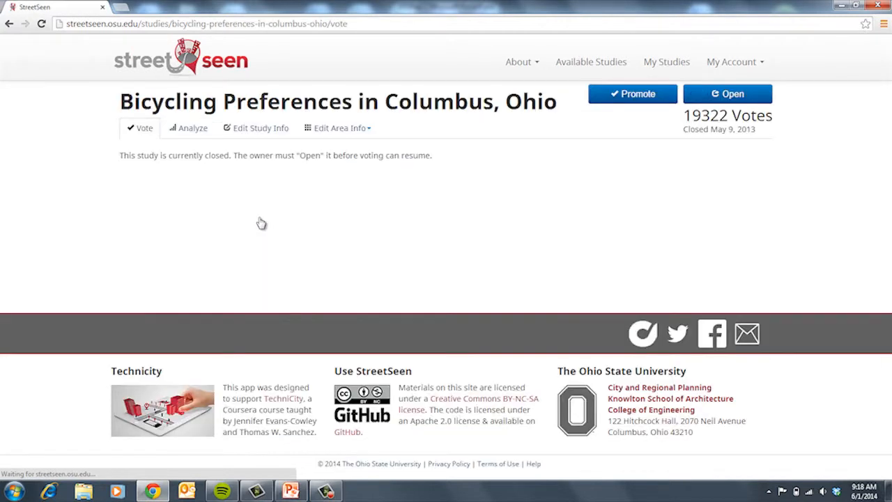
{"action": "left_click", "coordinate": [189, 132]}
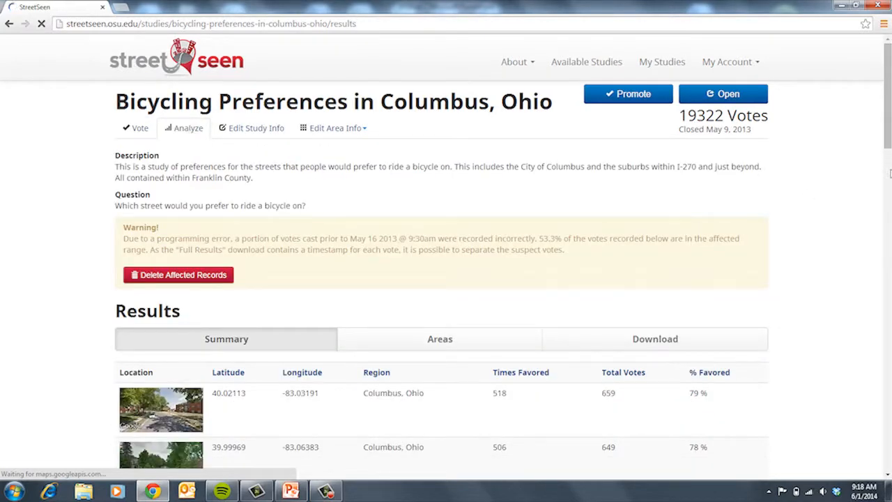
{"action": "left_click_drag", "start_coordinate": [889, 117], "coordinate": [889, 154]}
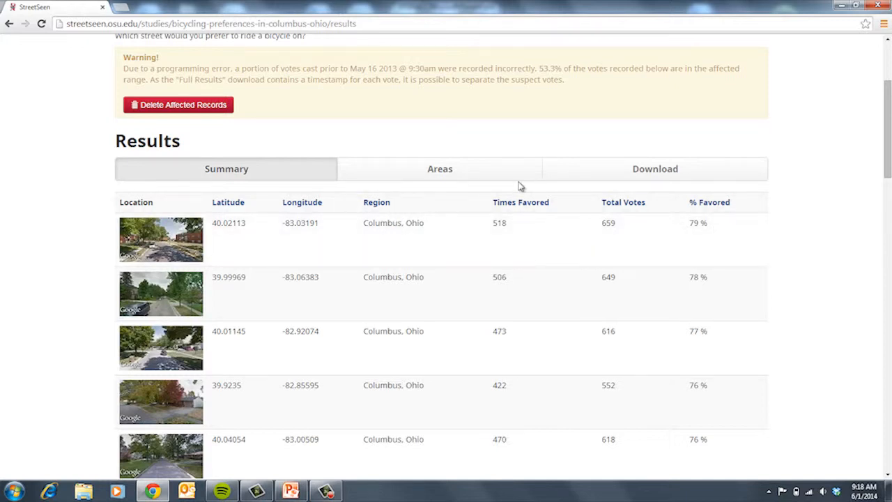
Step: Review the bicycling study's results by area, then bring up its CSV/XLS download options
{"action": "left_click", "coordinate": [488, 179]}
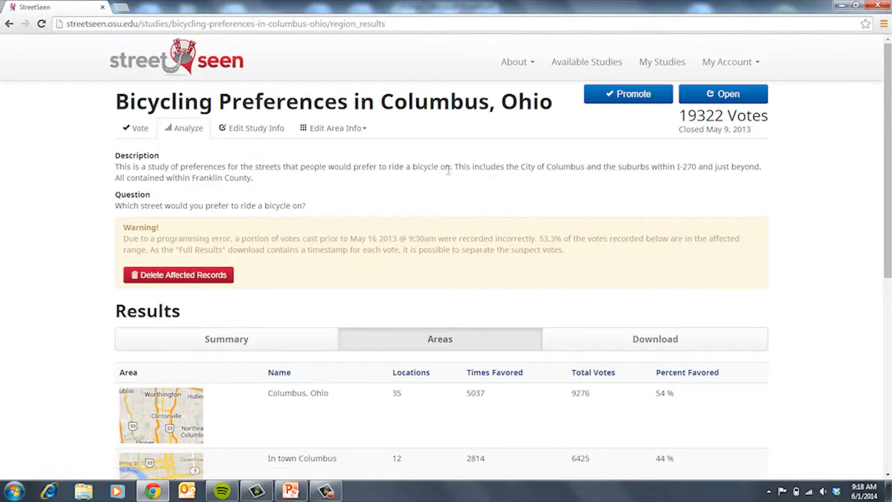
{"action": "scroll", "coordinate": [298, 255], "scroll_direction": "down", "scroll_amount": 3}
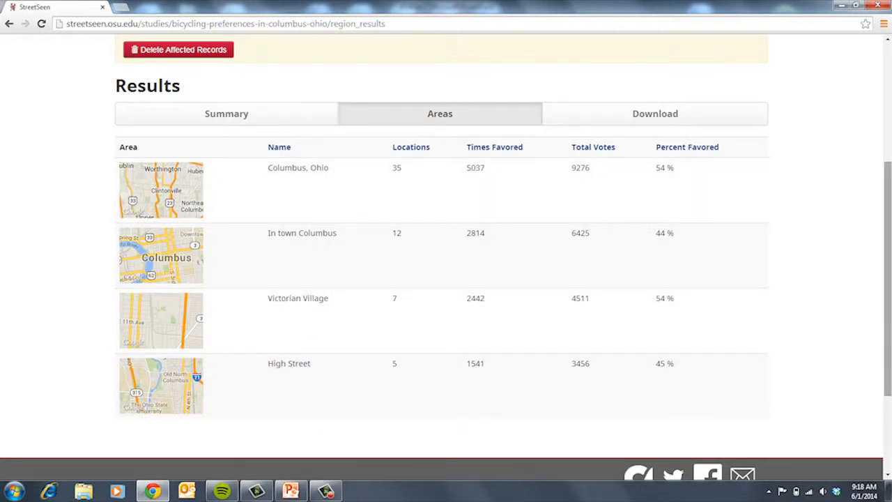
{"action": "left_click_drag", "start_coordinate": [888, 287], "coordinate": [889, 270]}
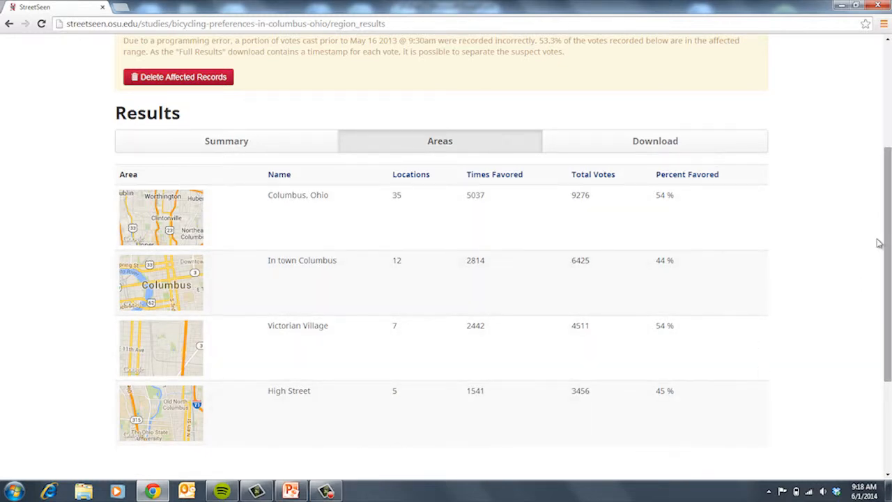
{"action": "left_click", "coordinate": [659, 137]}
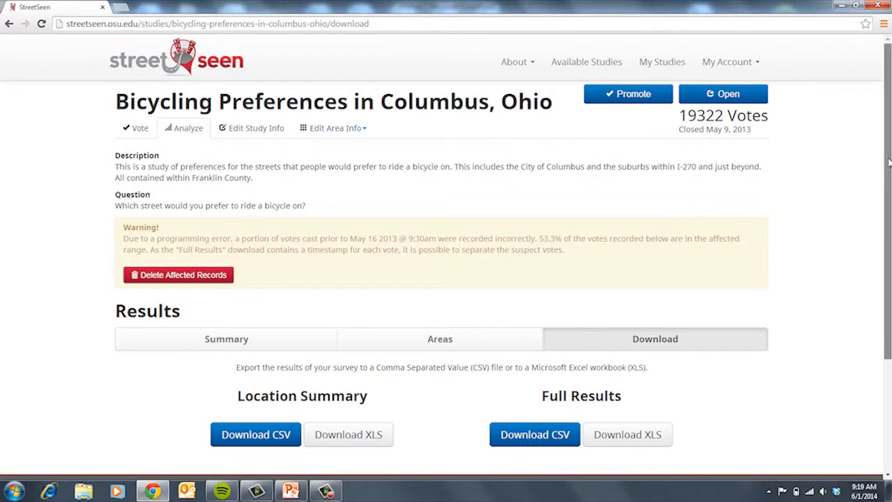
Step: Scroll the Download page, then return to the StreetSeen home page via the logo
{"action": "scroll", "coordinate": [889, 162], "scroll_direction": "down", "scroll_amount": 1}
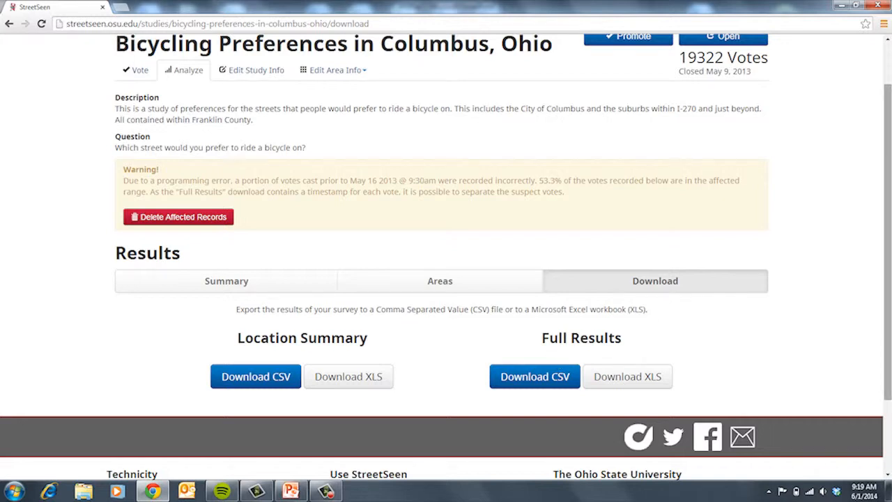
{"action": "left_click_drag", "start_coordinate": [888, 257], "coordinate": [879, 161]}
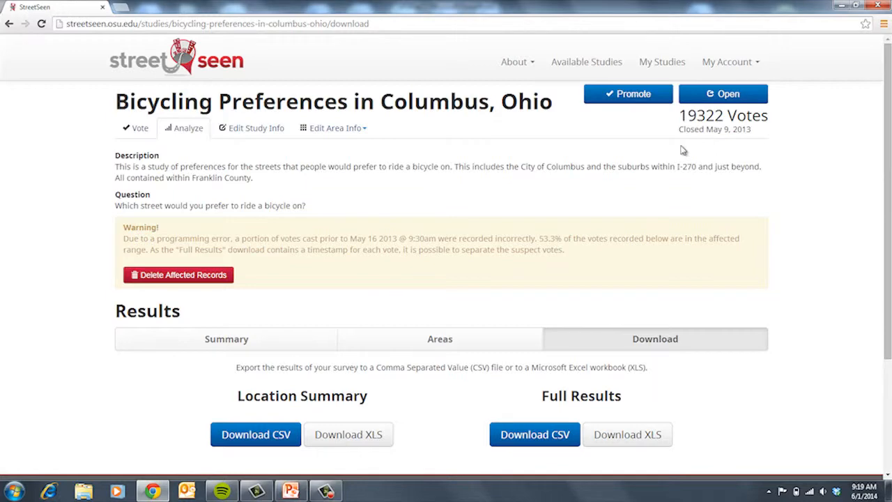
{"action": "left_click", "coordinate": [178, 63]}
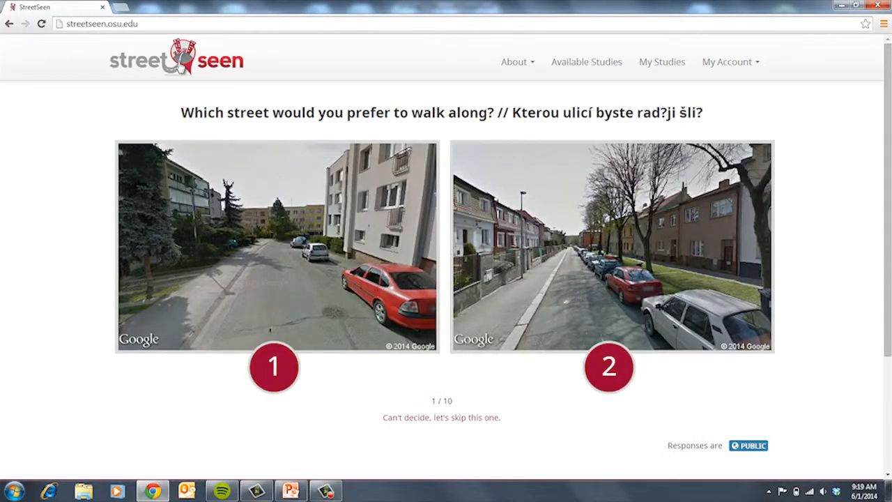